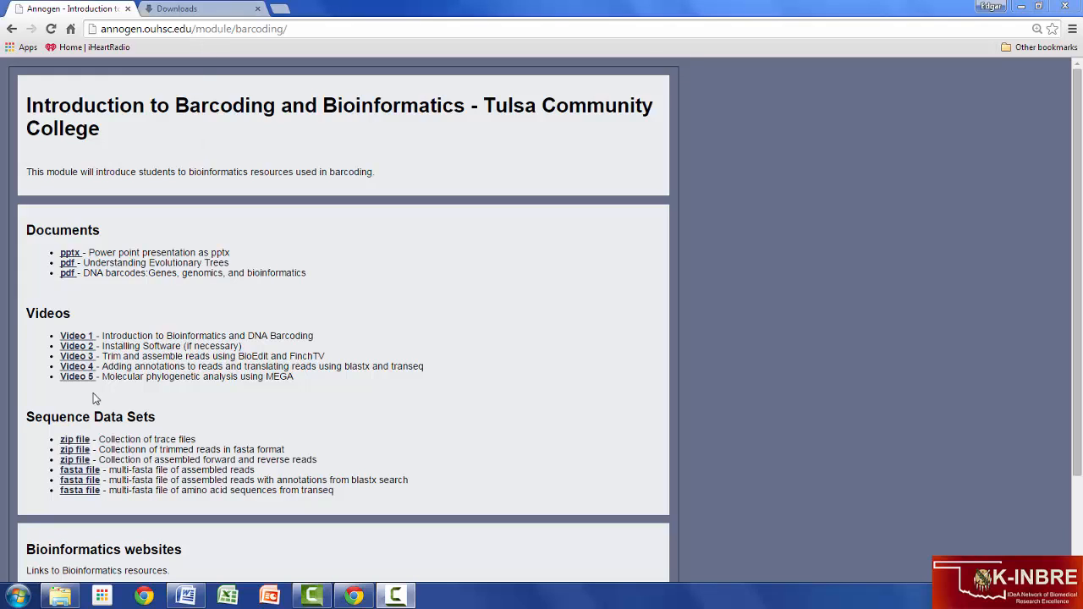
Download the zip file of trimmed reads in fasta format to the Desktop as Trimmed_Reads
right_click(86, 453)
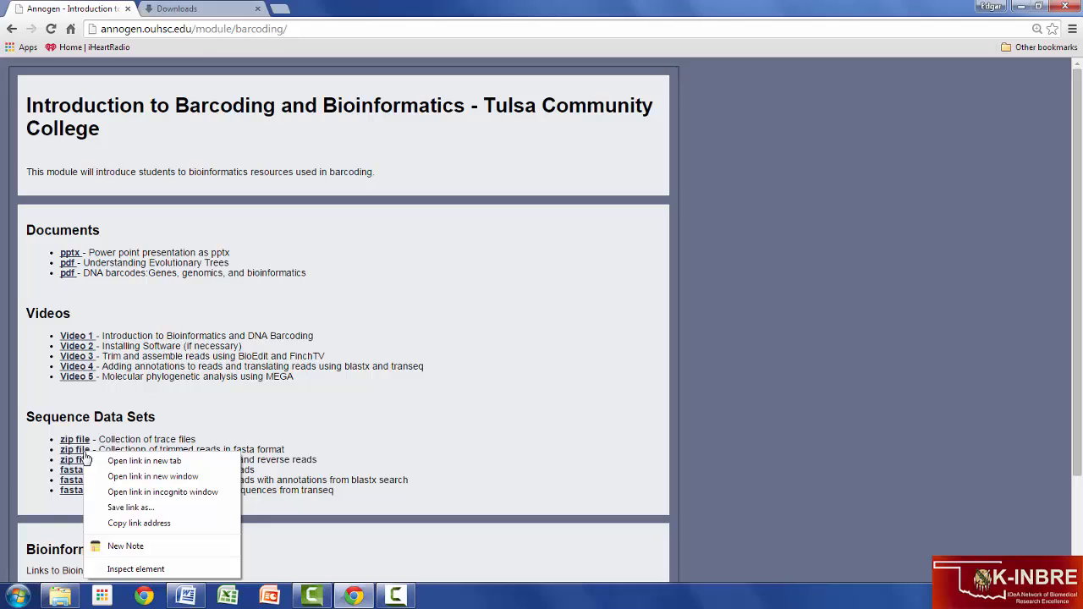
left_click(126, 508)
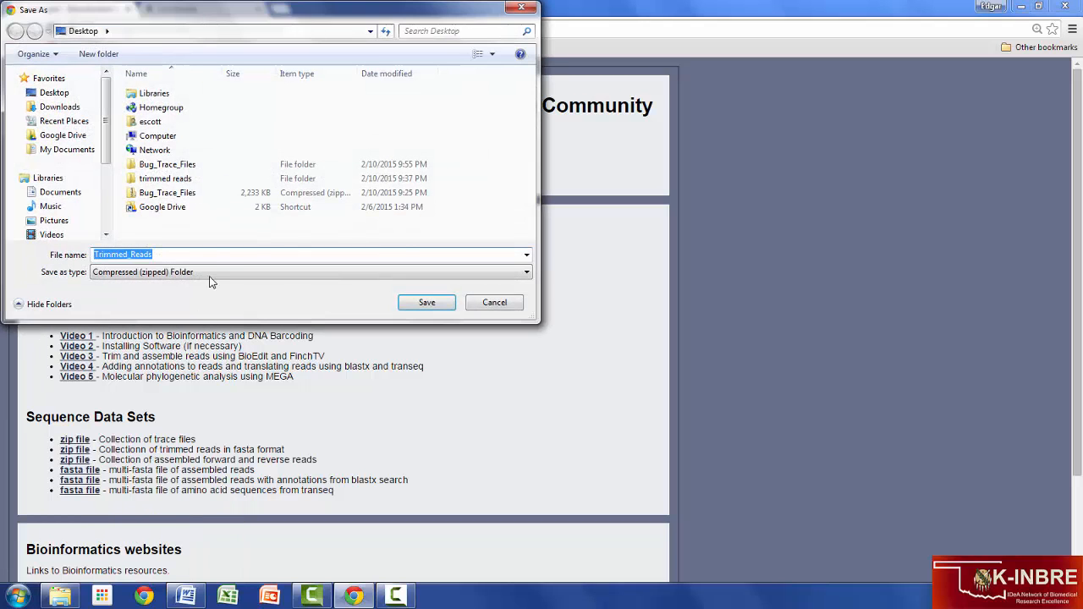
left_click(48, 95)
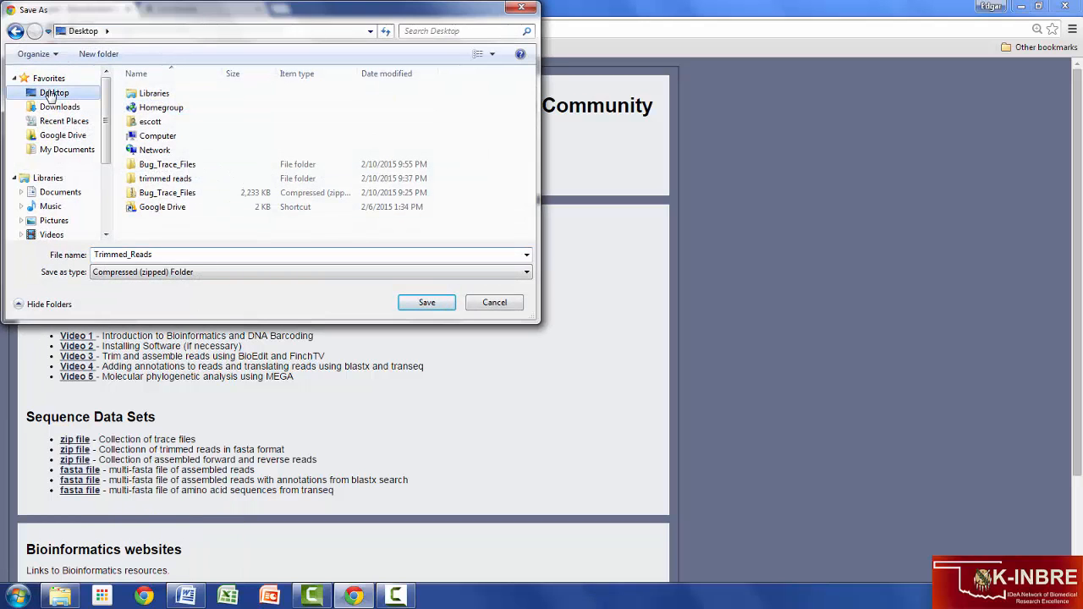
left_click(427, 302)
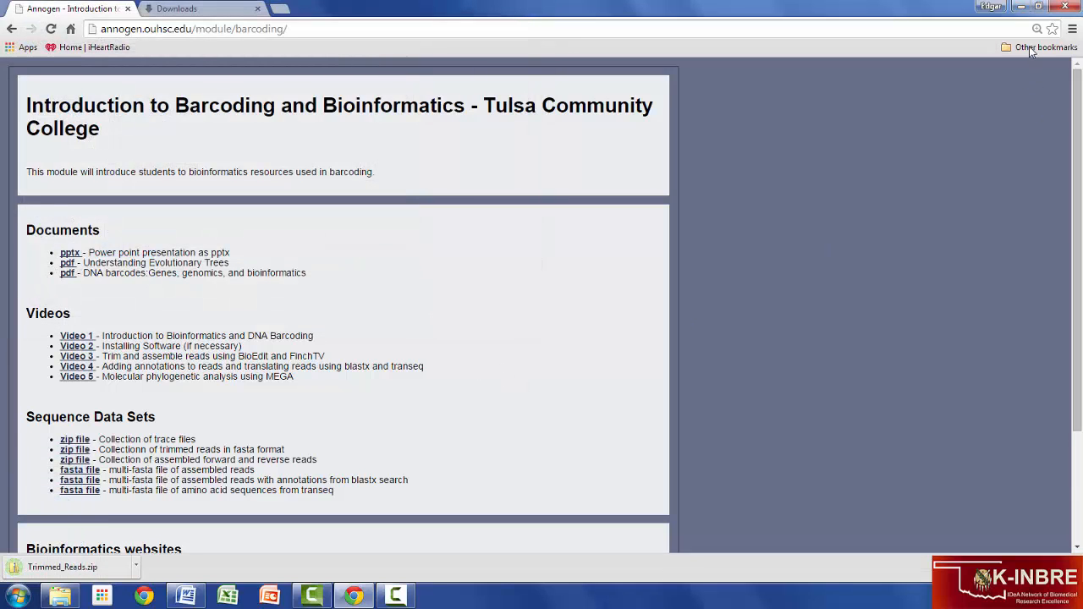
Extract the downloaded Trimmed_Reads zip archive into a Trimmed_Reads folder on the Desktop
left_click(1022, 7)
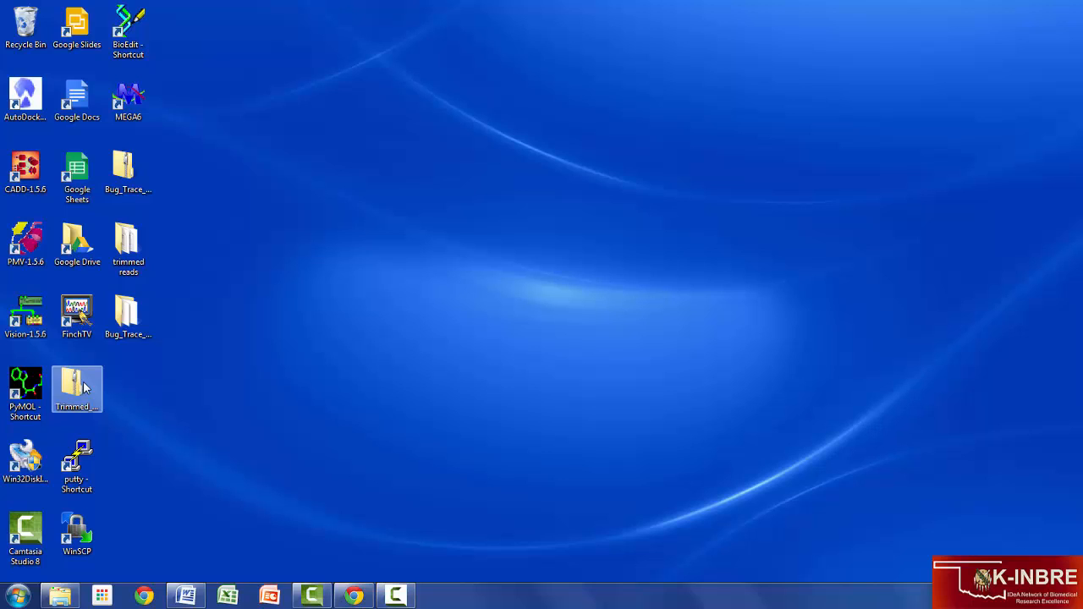
right_click(84, 387)
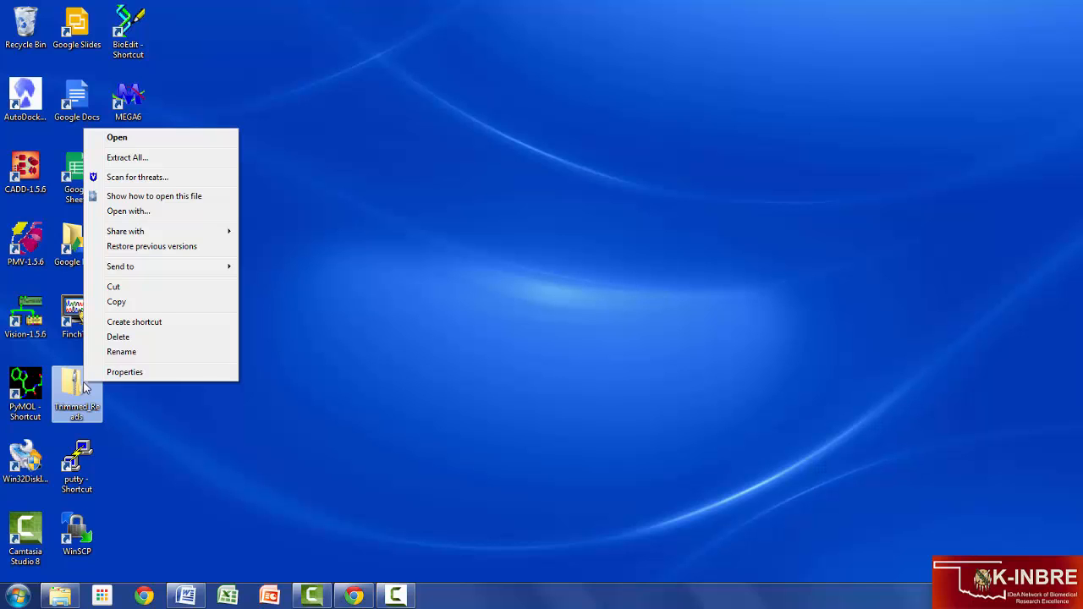
left_click(160, 158)
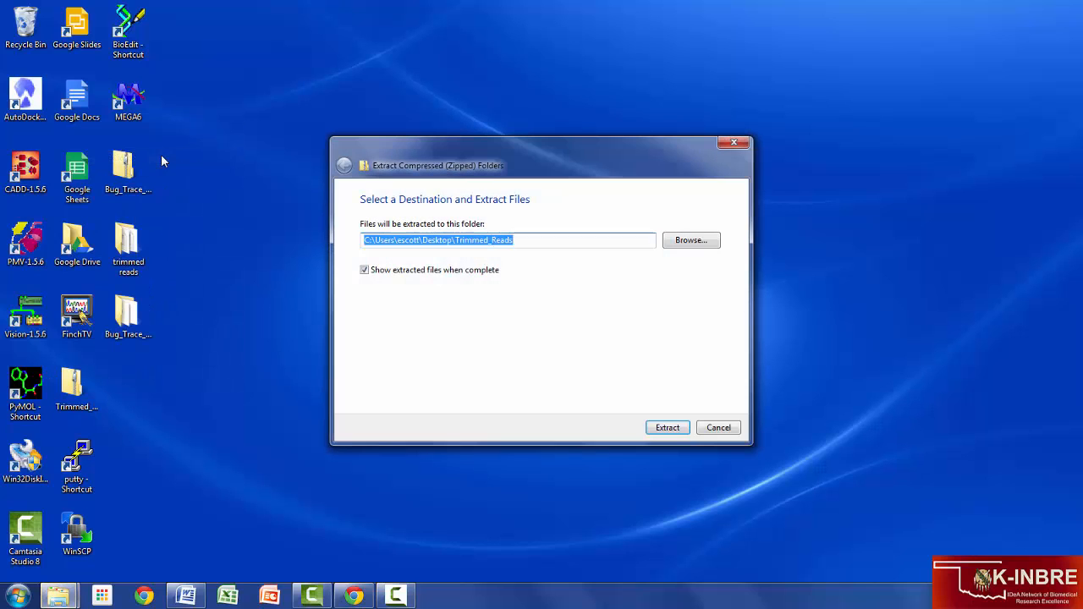
left_click(668, 428)
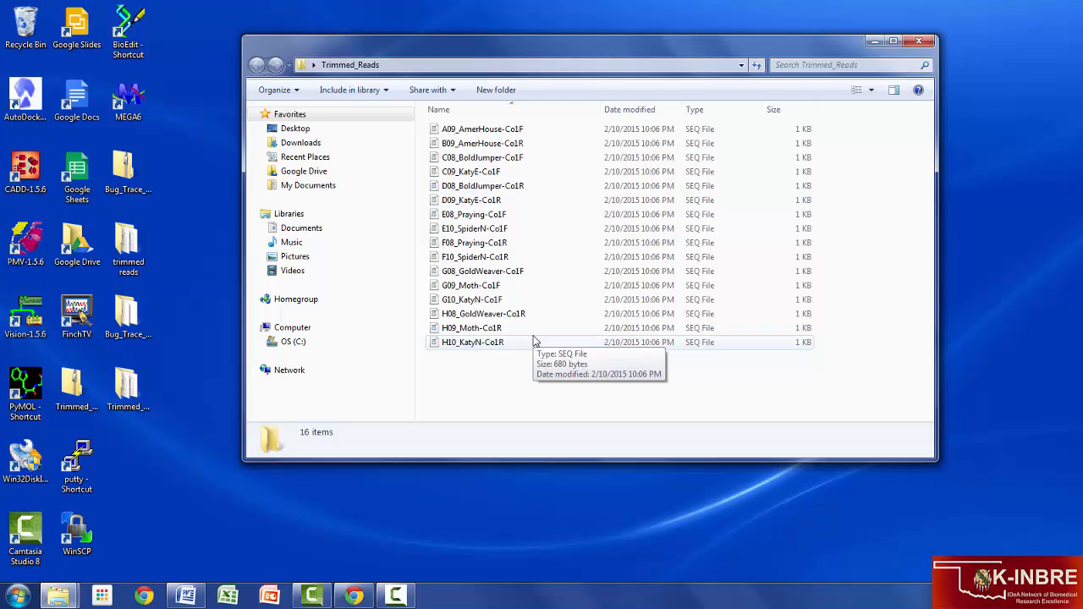
Launch BioEdit from the desktop and create a new, empty alignment
left_click(132, 35)
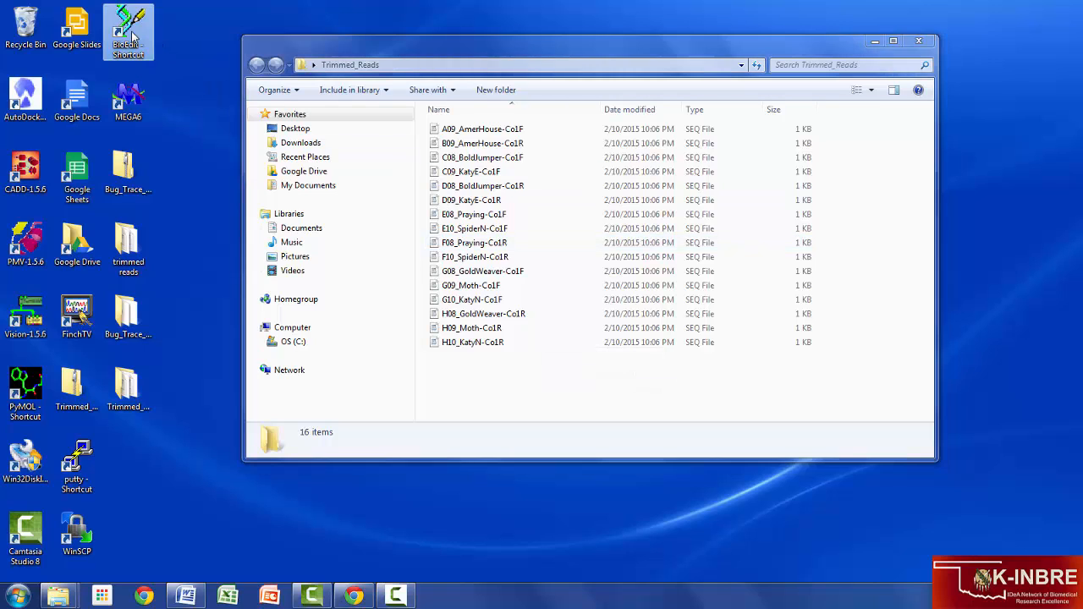
double_click(131, 36)
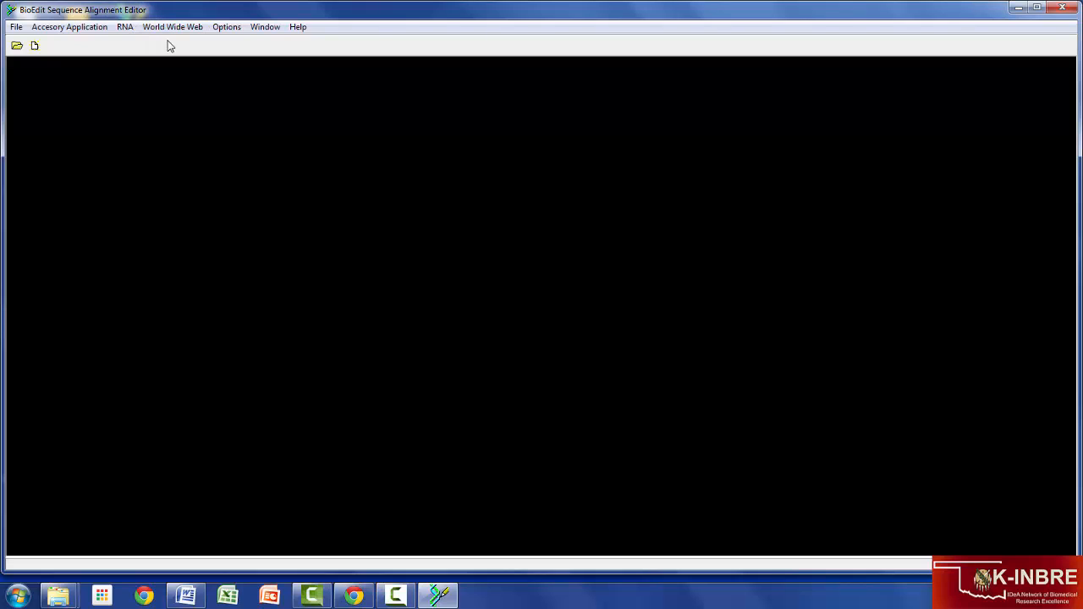
left_click(35, 47)
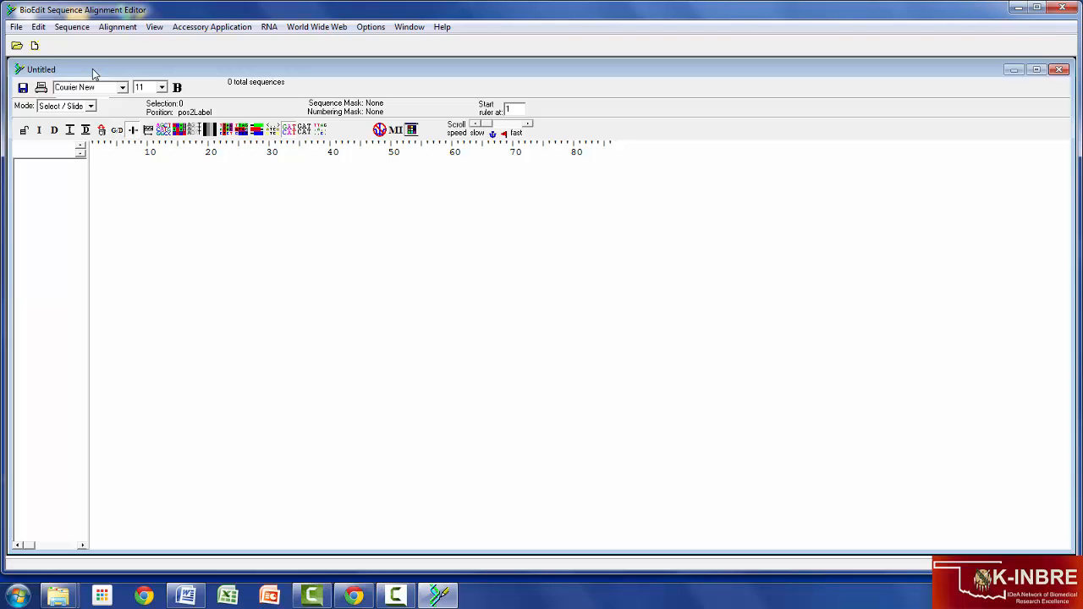
Begin a sequence alignment file import, browsing to the Desktop's Trimmed_Reads folder and listing all file types
left_click(16, 28)
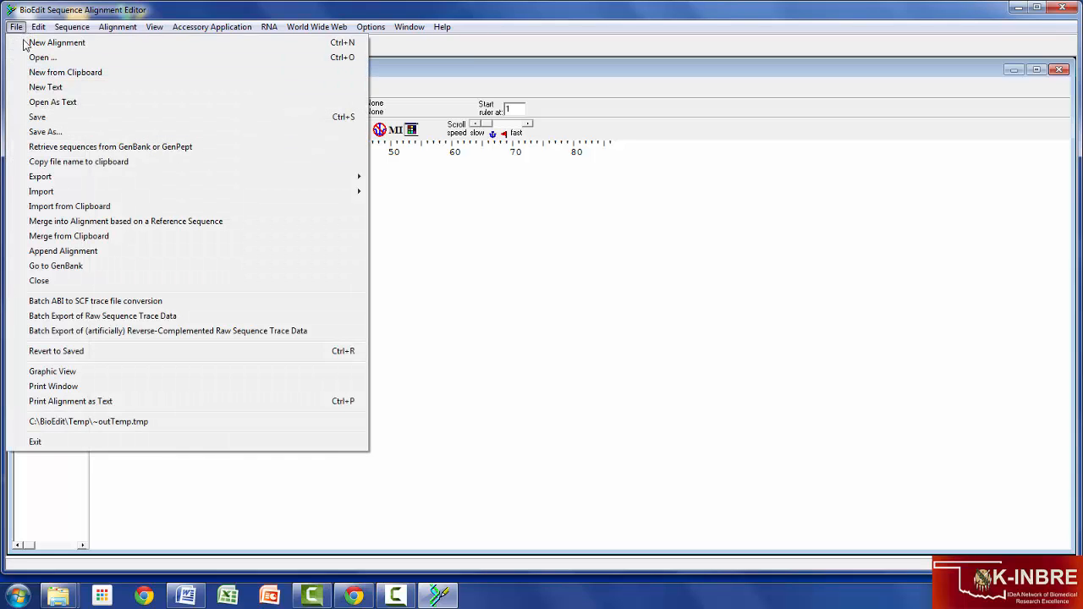
mouse_move(116, 189)
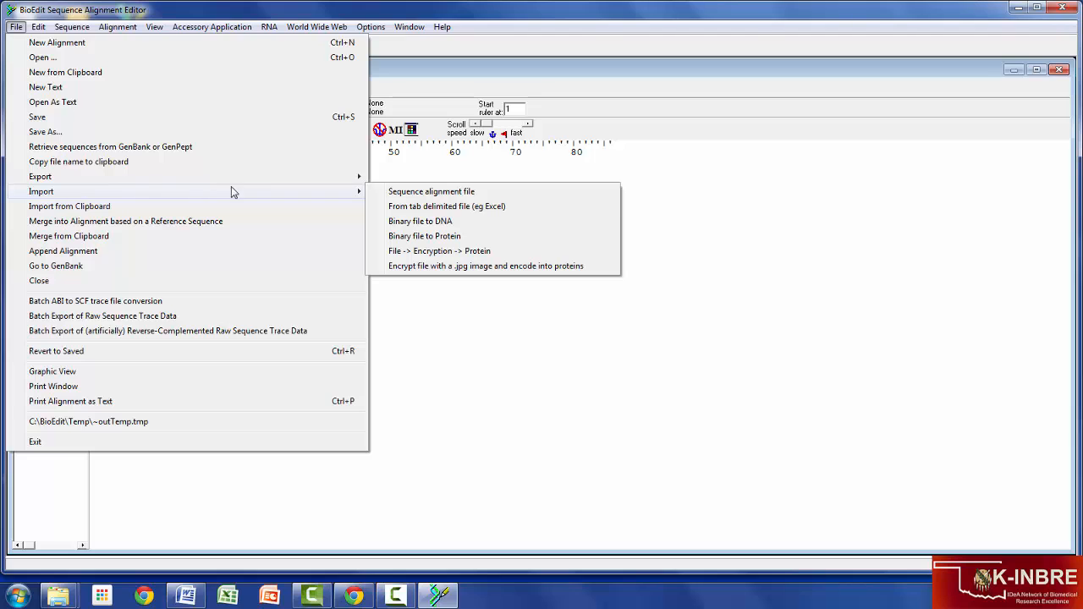
left_click(385, 193)
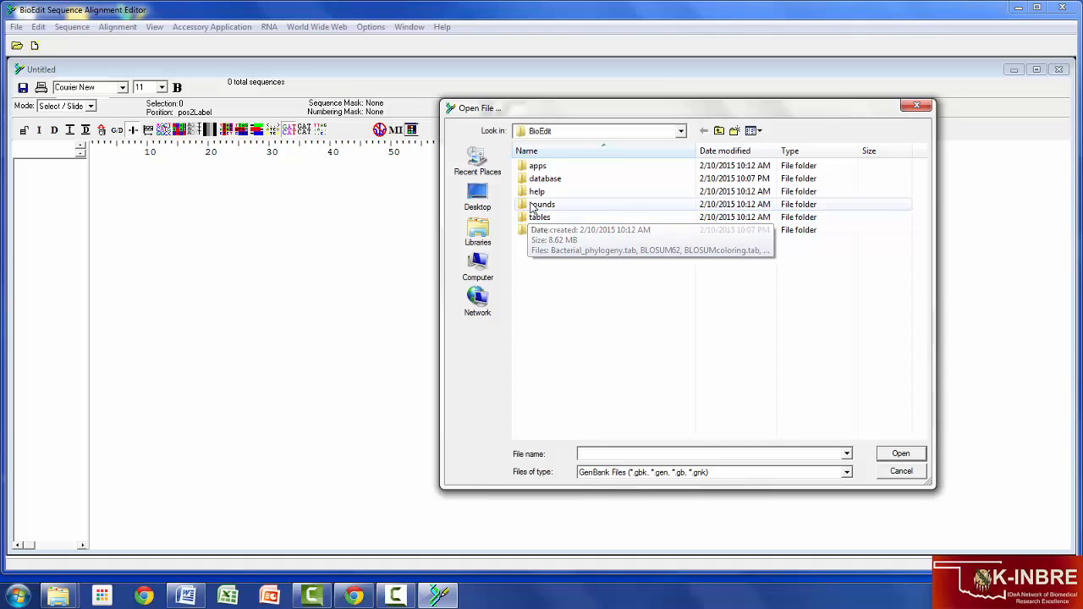
left_click(477, 200)
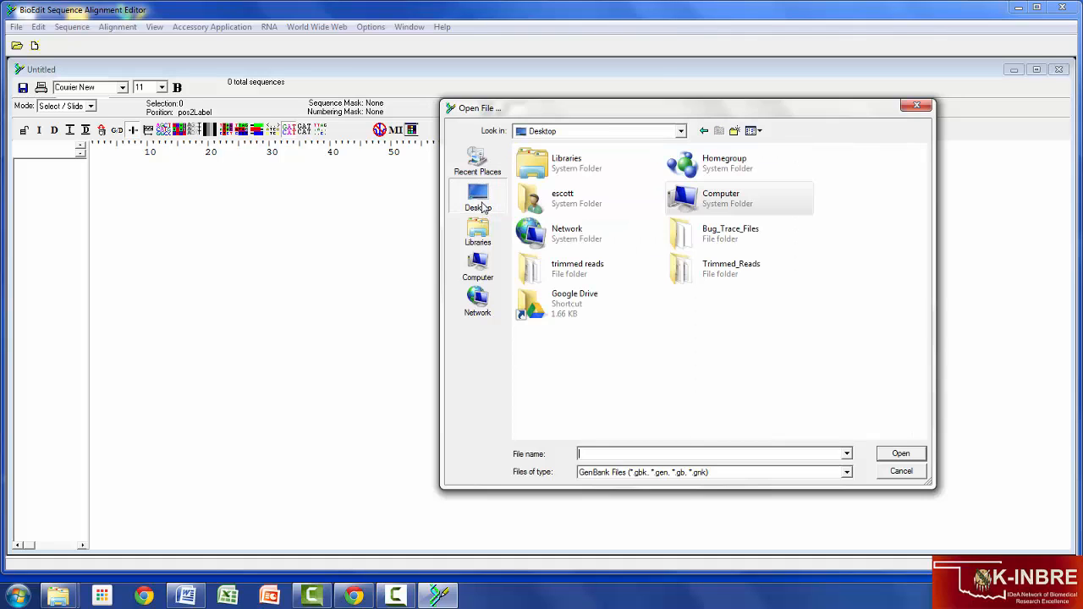
double_click(696, 282)
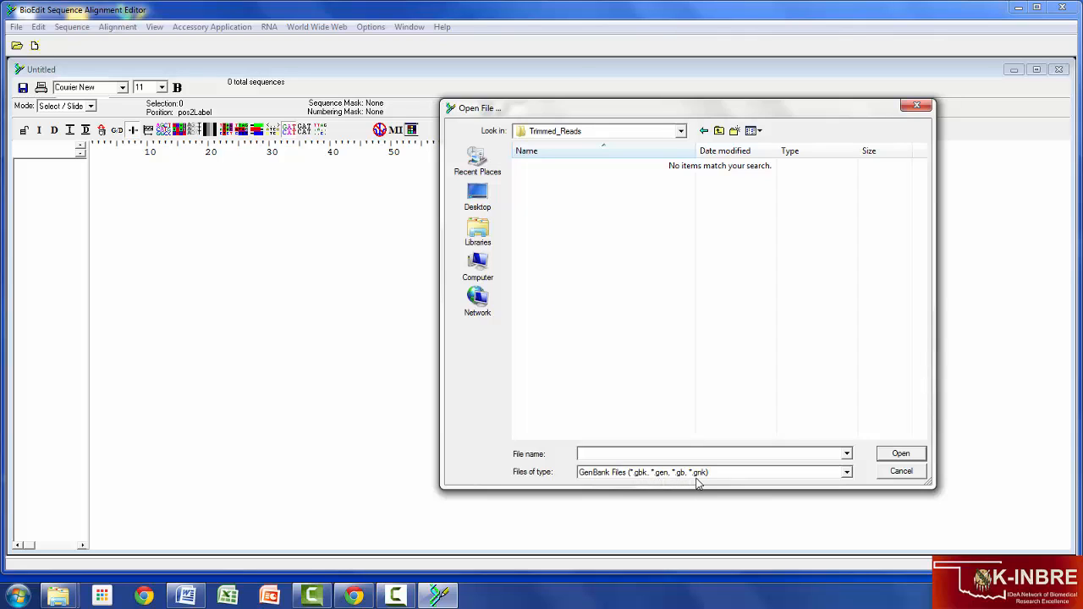
left_click(846, 474)
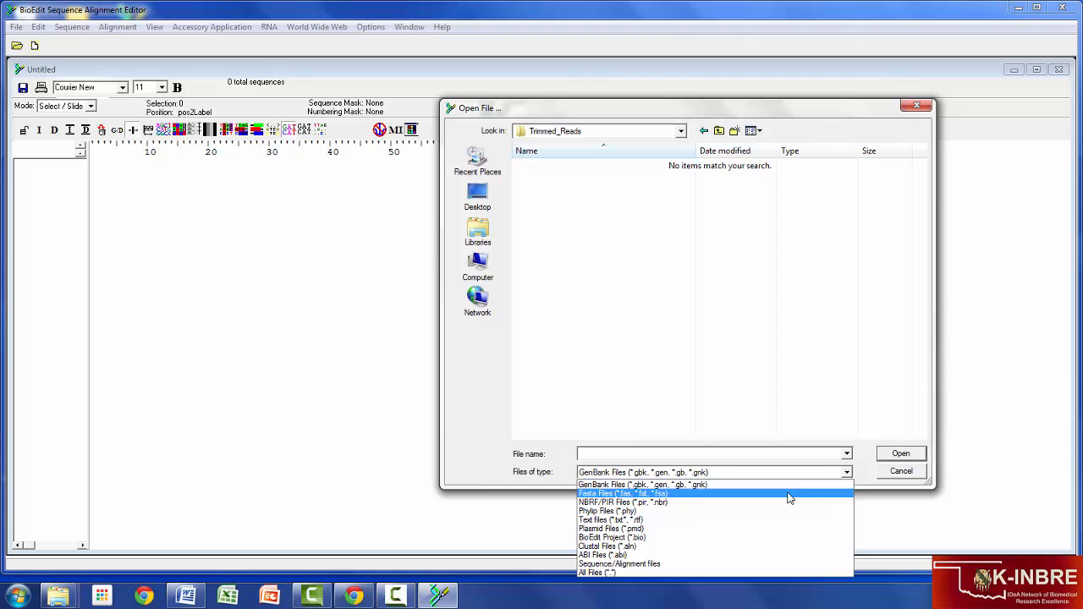
left_click(732, 573)
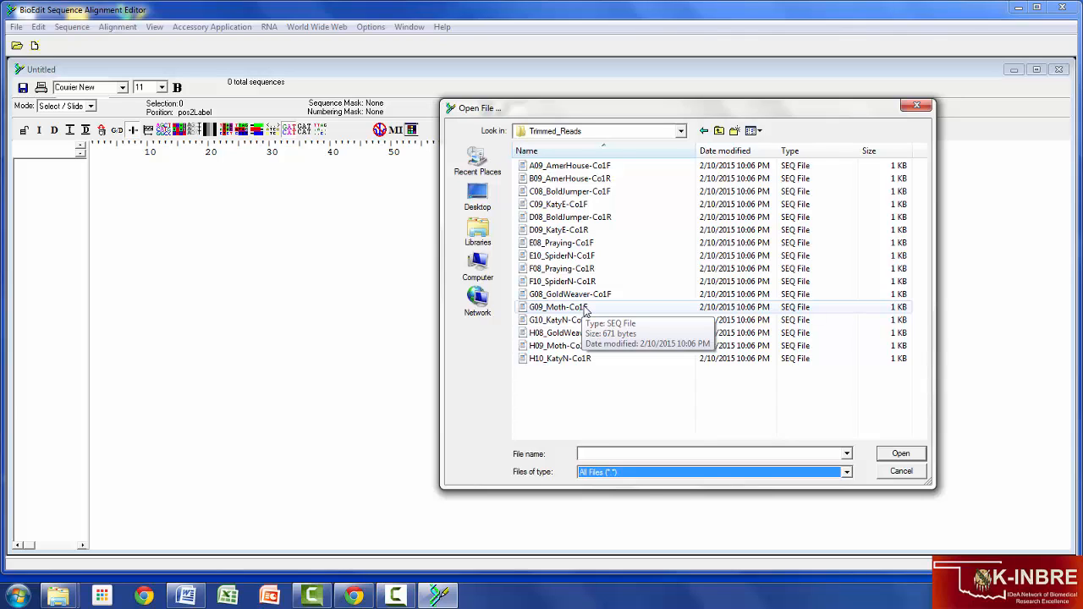
Import G09_Moth-Co1F and H09_Moth-Co1R together into the alignment and widen the title column to fit their names
left_click(582, 310)
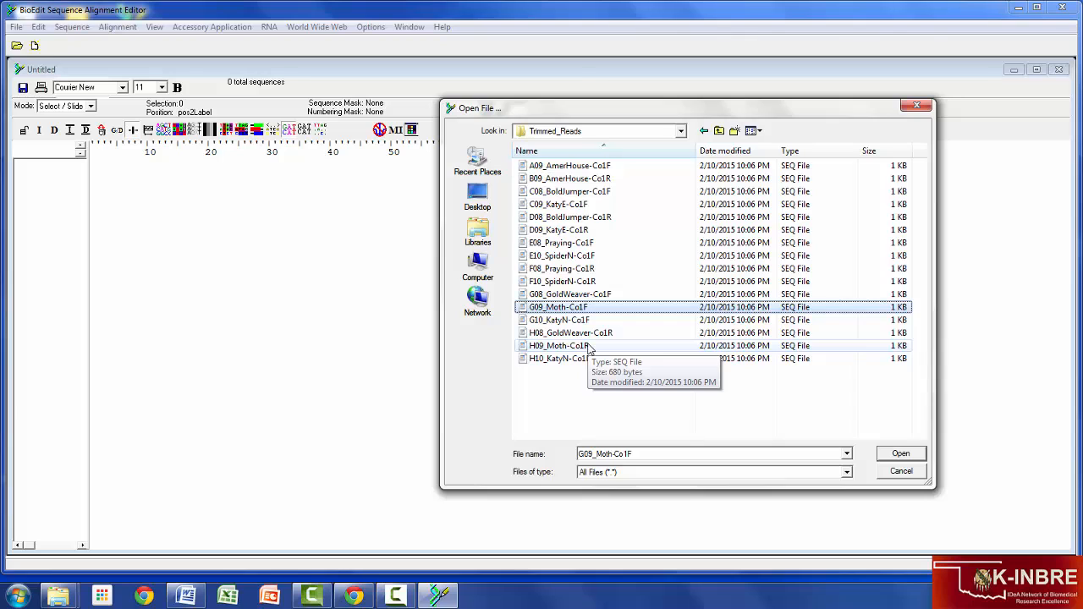
left_click(590, 347, "ctrl")
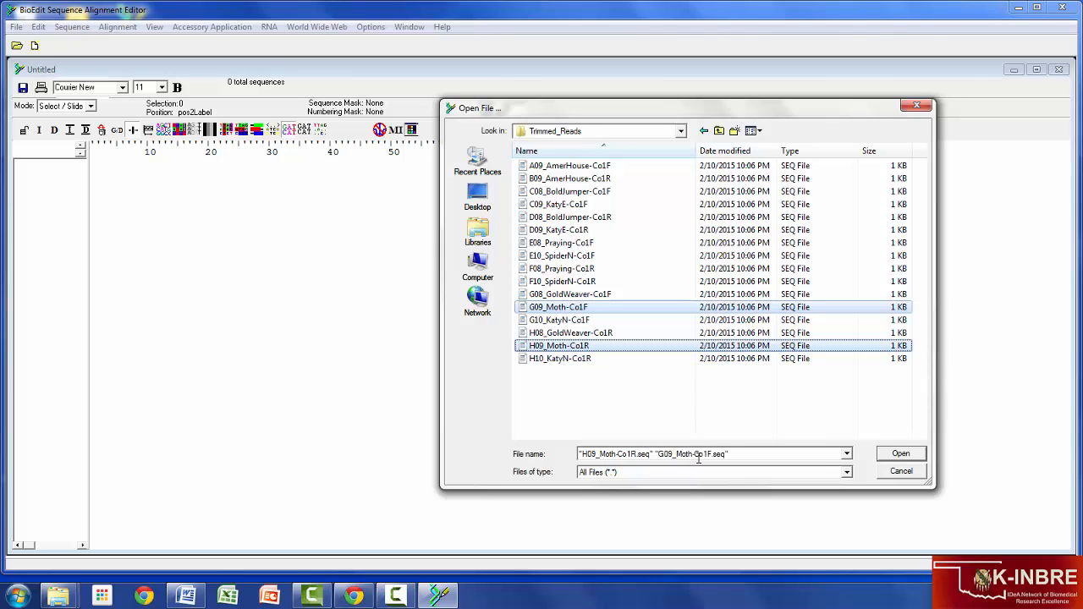
left_click(890, 457)
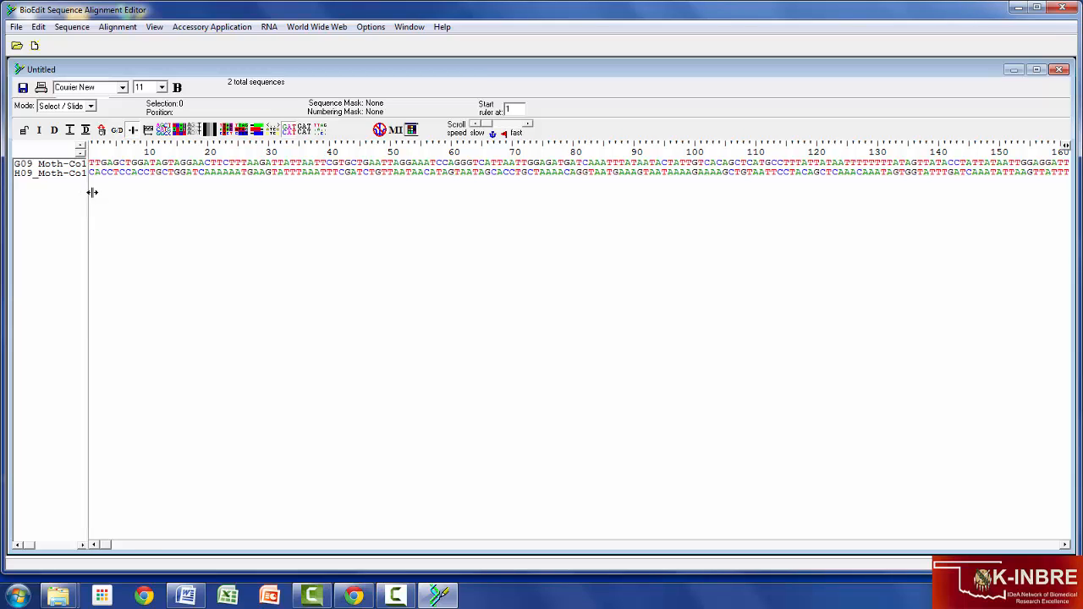
left_click_drag(92, 192, 134, 194)
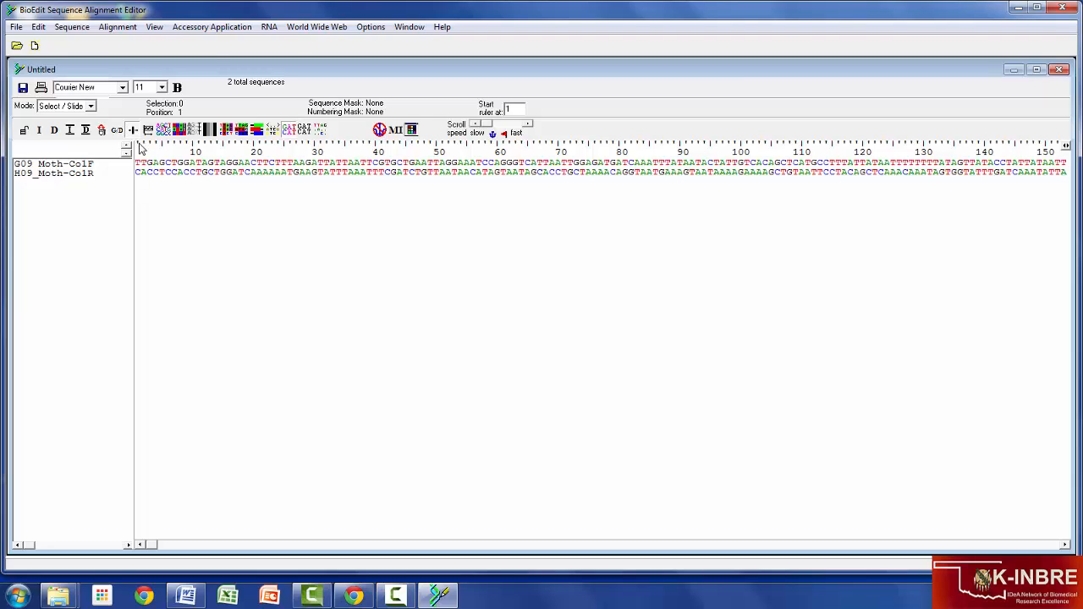
Run the CAP contig assembly program on the two moth reads with its default settings
left_click(230, 31)
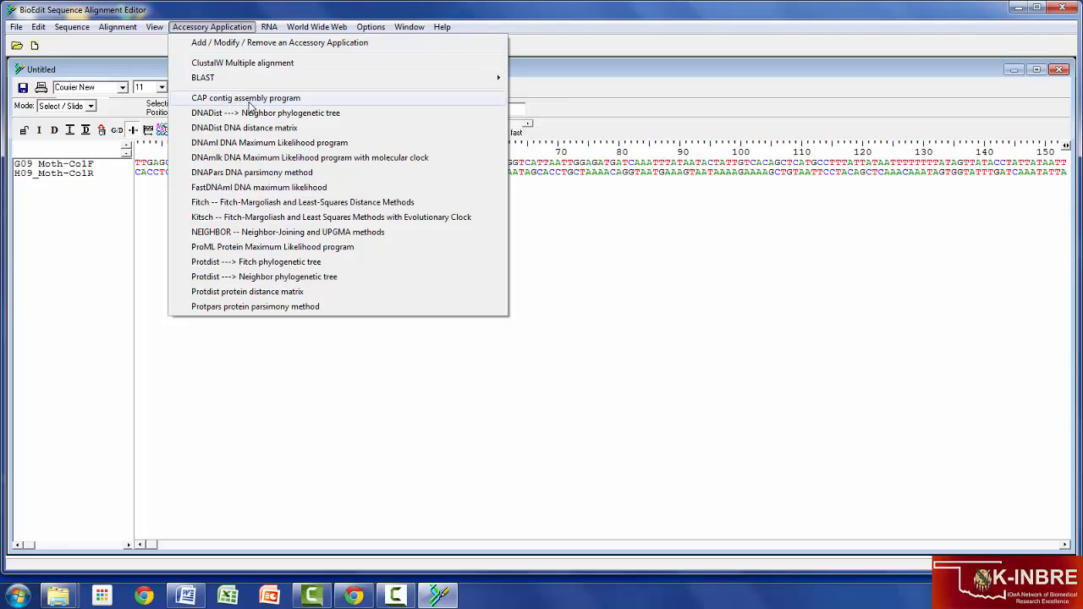
left_click(249, 99)
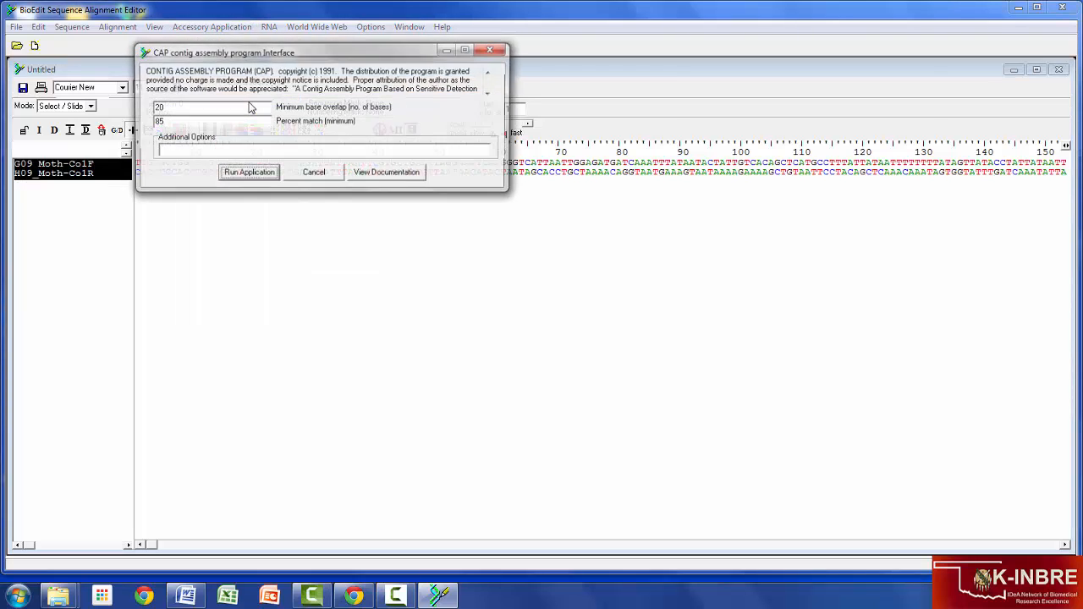
left_click(247, 175)
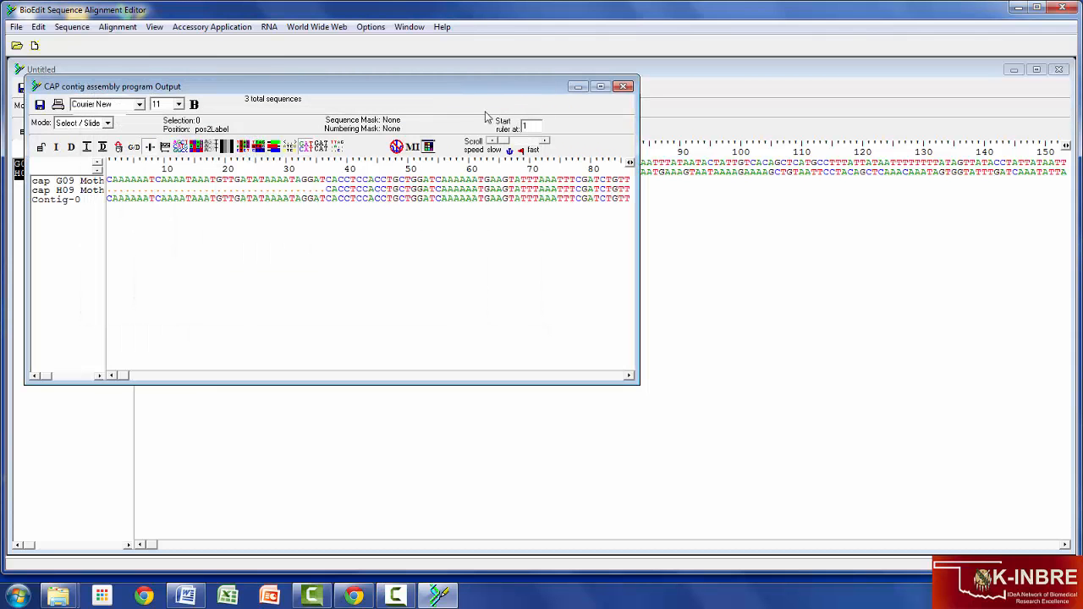
Reposition and enlarge the CAP assembly output window, widening its title column to fit the full sequence names
left_click_drag(399, 90, 498, 115)
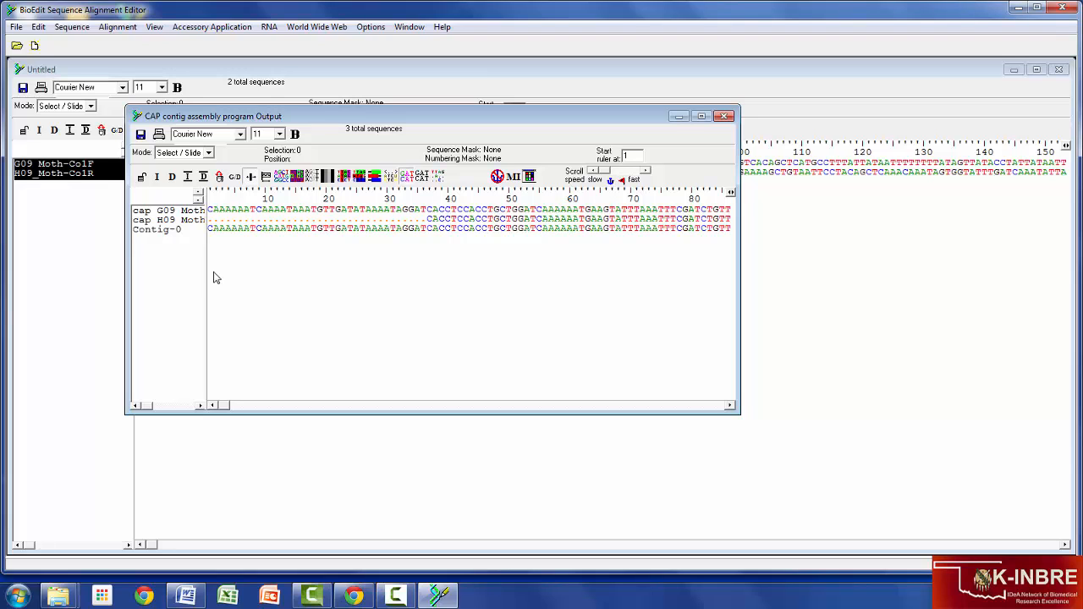
left_click_drag(205, 266, 285, 263)
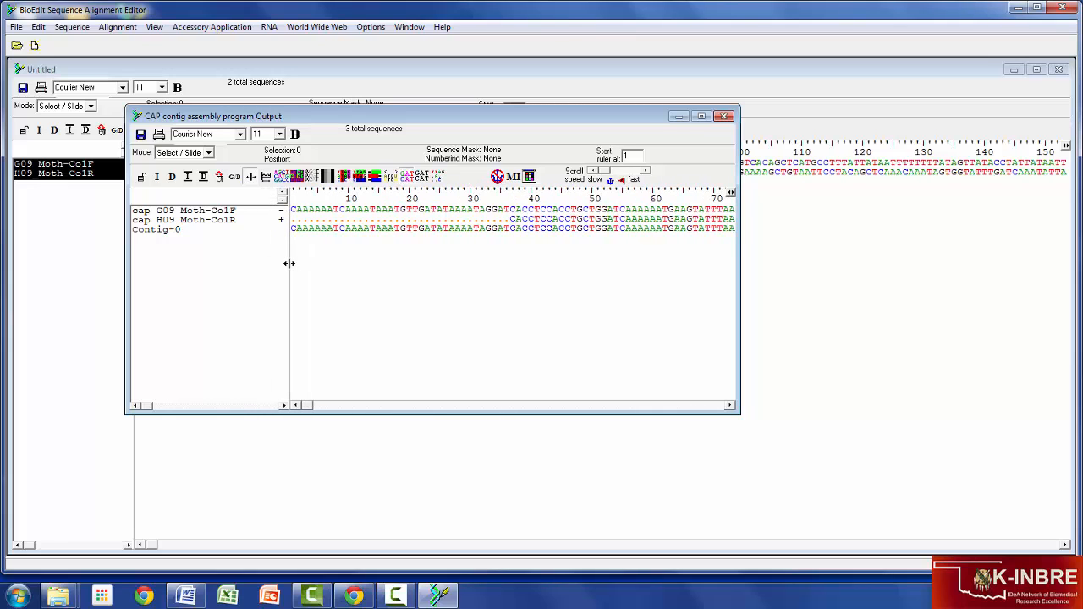
left_click(193, 238)
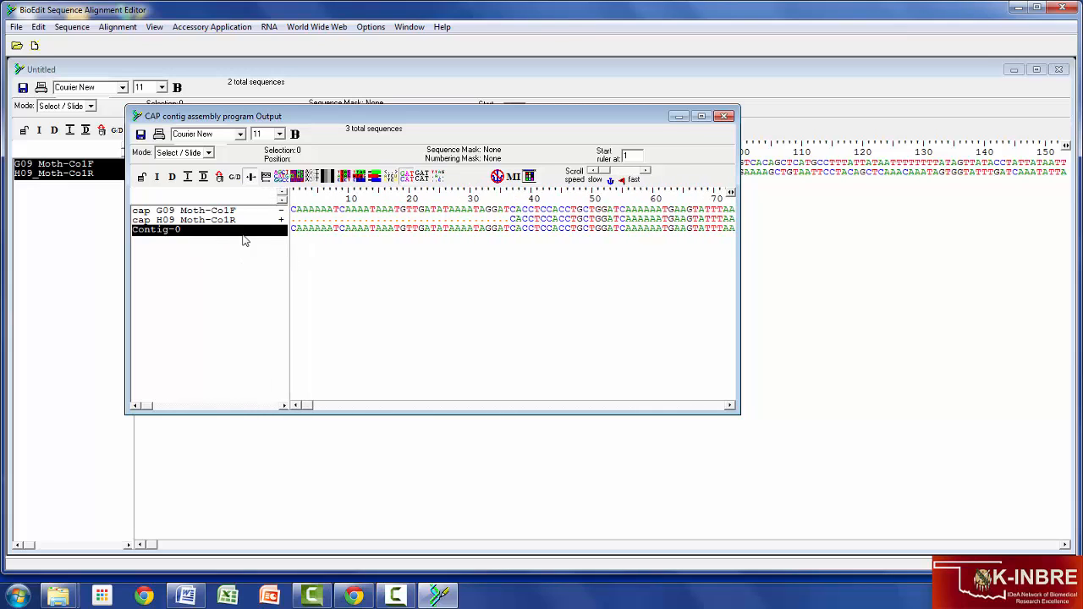
left_click_drag(739, 412, 1057, 434)
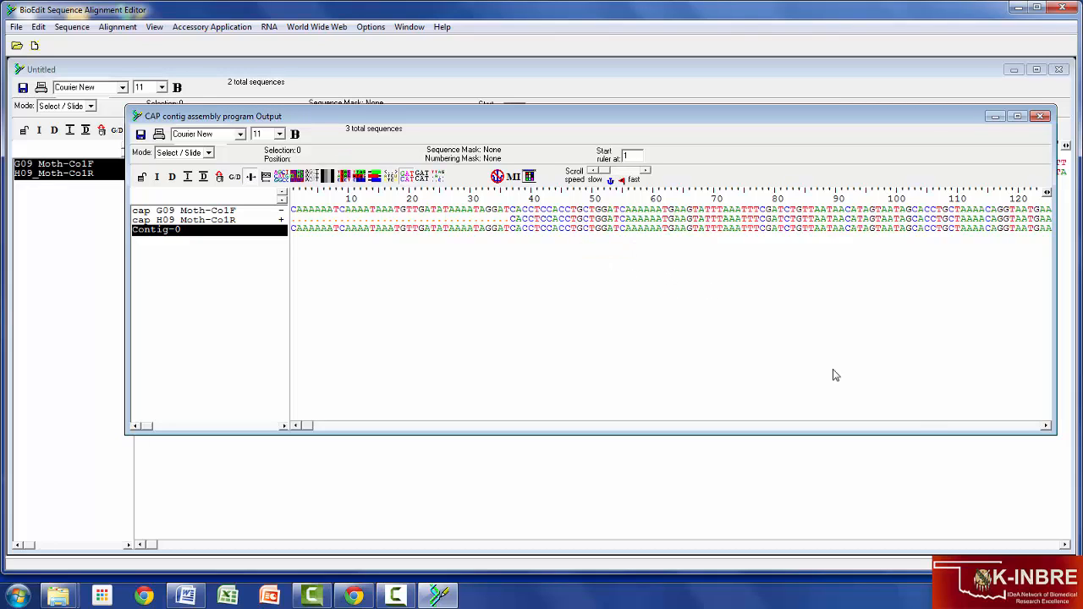
Check the aligned reads along the contig and delete the cap G09 Moth-Co1F sequence from the assembly output
left_click(992, 427)
left_click(993, 427)
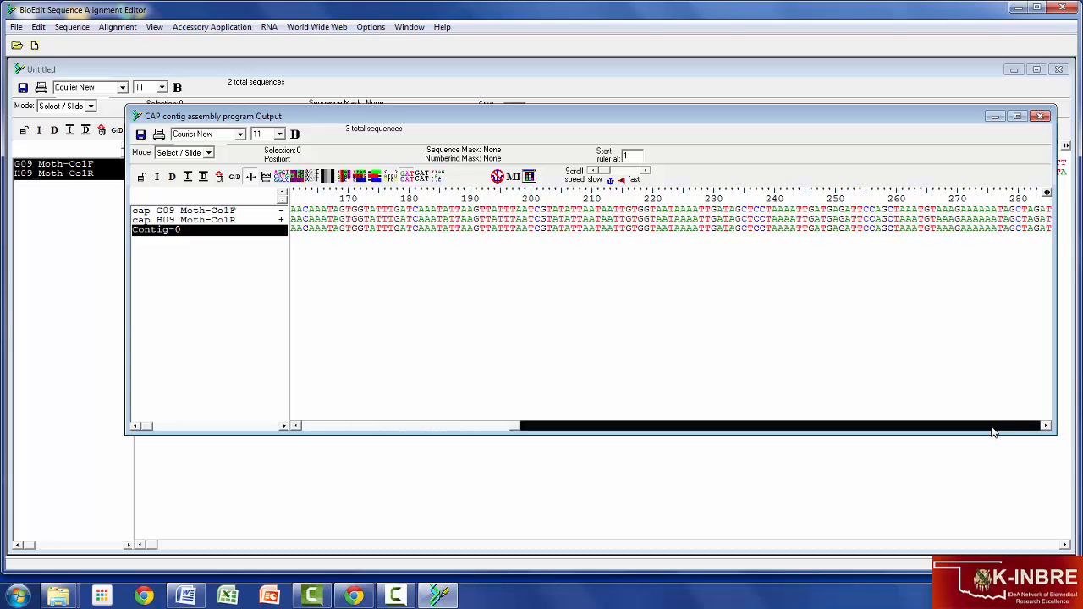
left_click(993, 427)
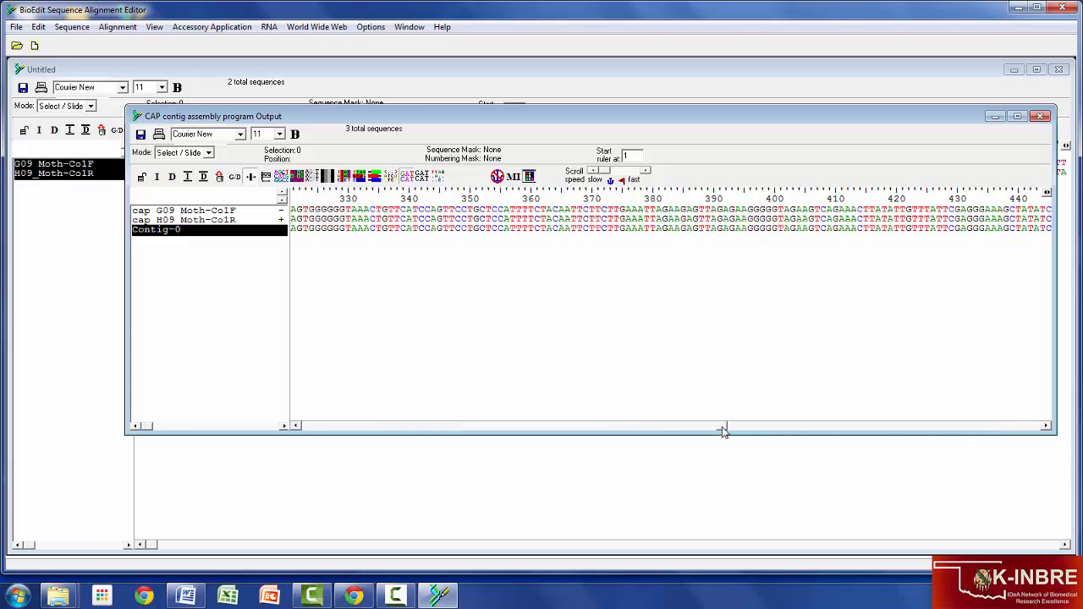
left_click_drag(720, 429, 303, 430)
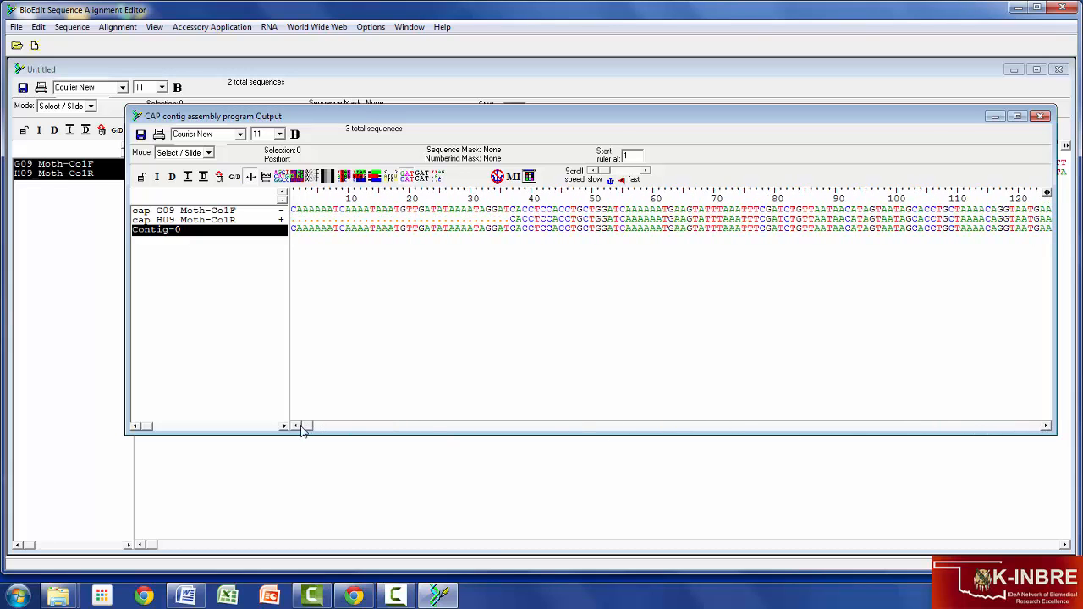
right_click(227, 214)
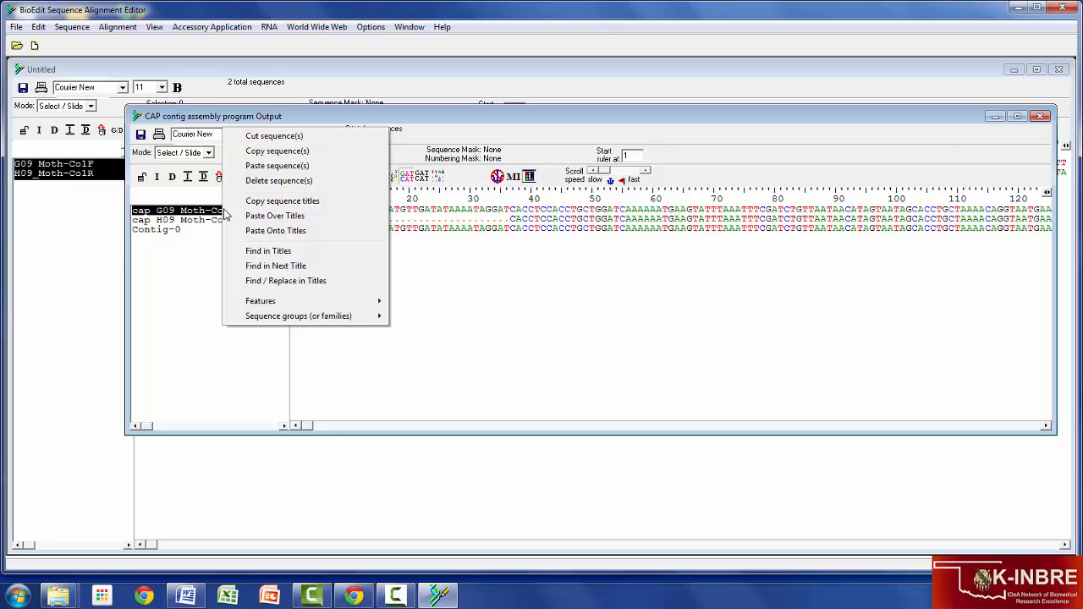
left_click(269, 181)
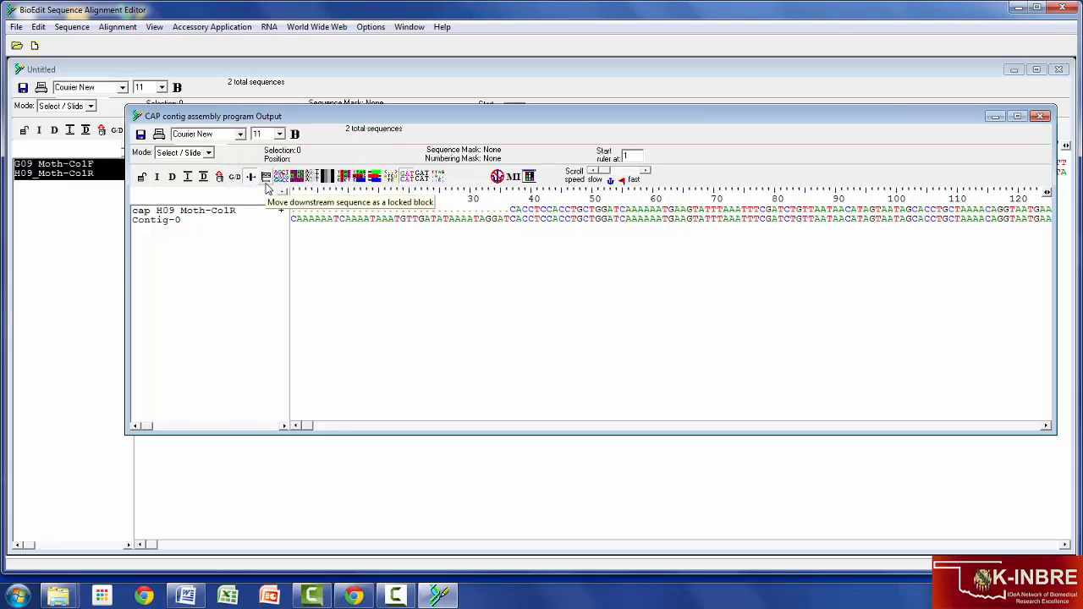
Rename the Contig-0 sequence in the assembly output as Moth
left_click(203, 221)
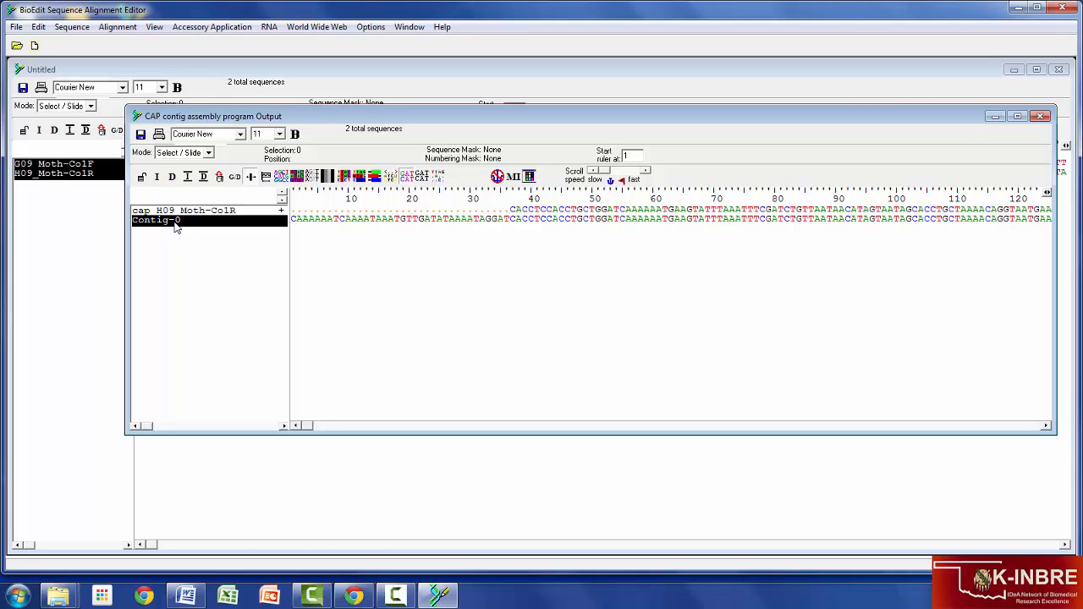
double_click(183, 224)
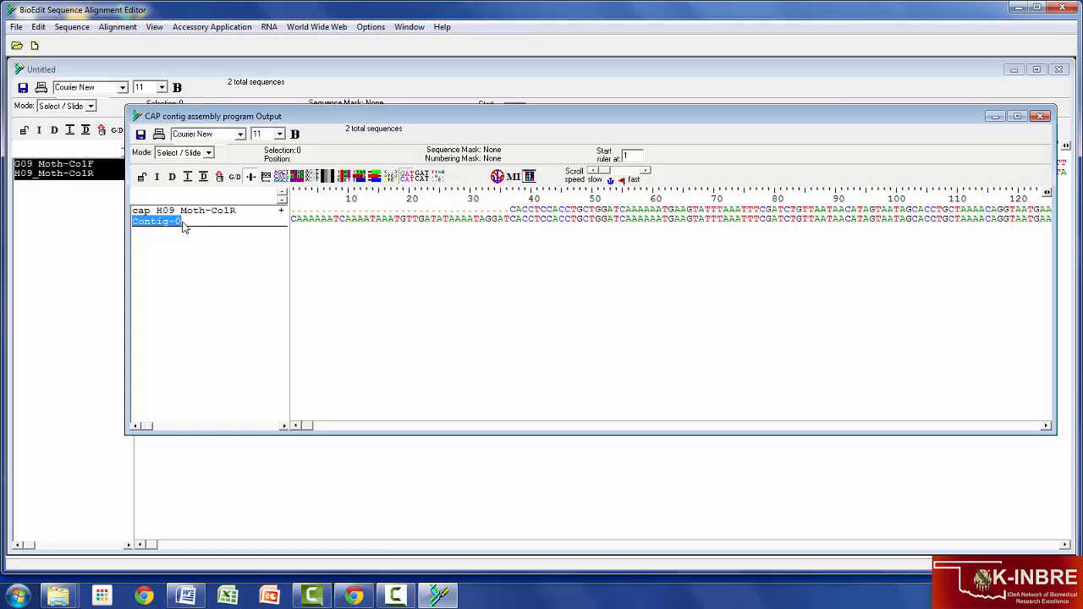
key("BackSpace")
type("Moth")
key("Return")
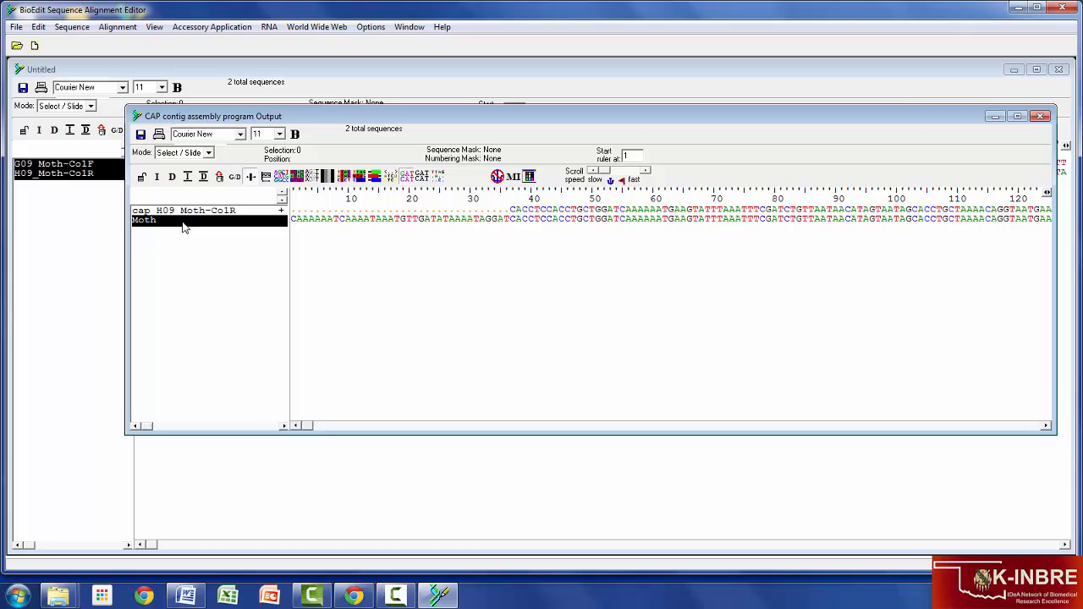
Delete the cap H09 Moth-Co1R sequence from the assembly output, keeping only the Moth contig
right_click(198, 215)
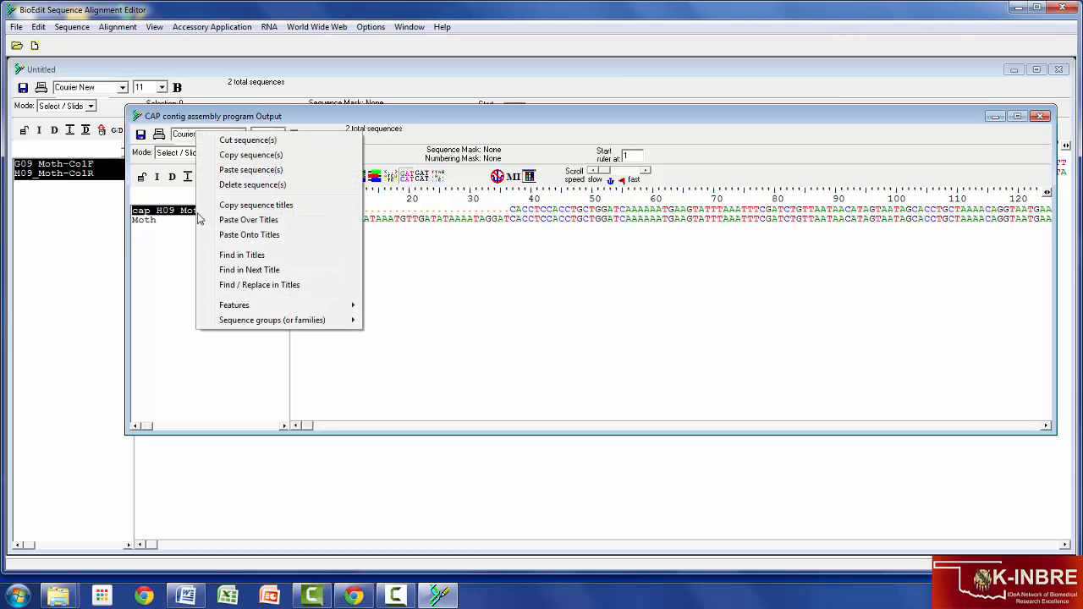
left_click(174, 229)
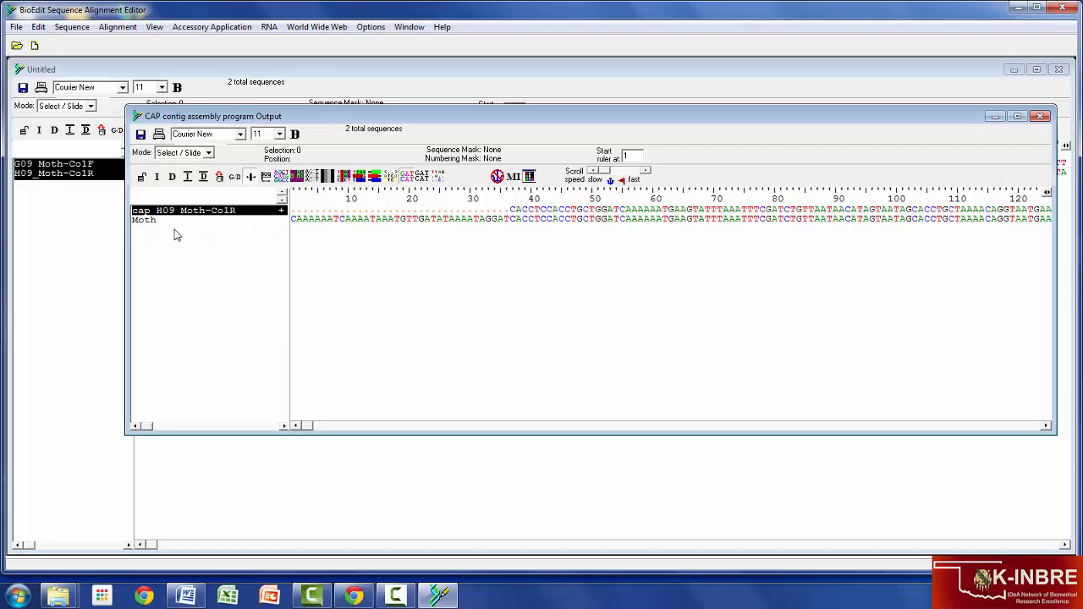
right_click(198, 211)
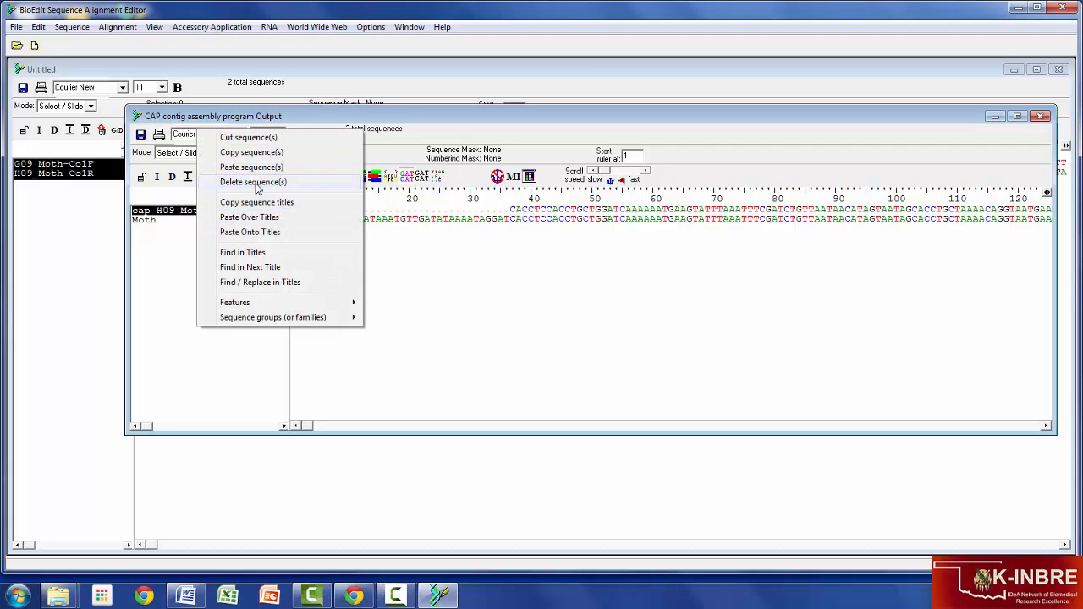
left_click(228, 182)
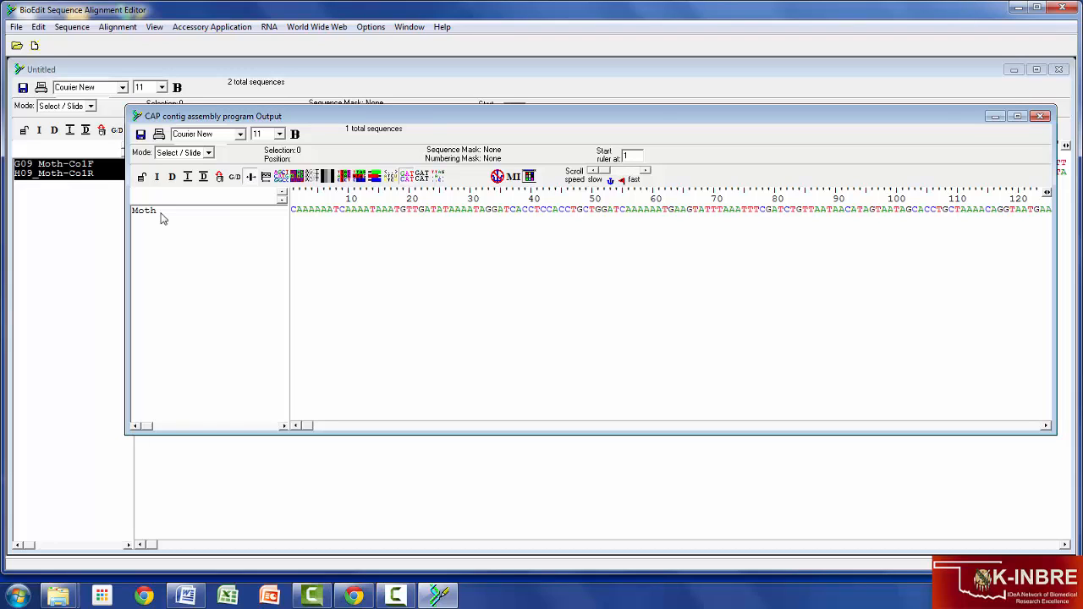
Start saving the contig under a new name and create a folder named Assembly on the Desktop
left_click(19, 29)
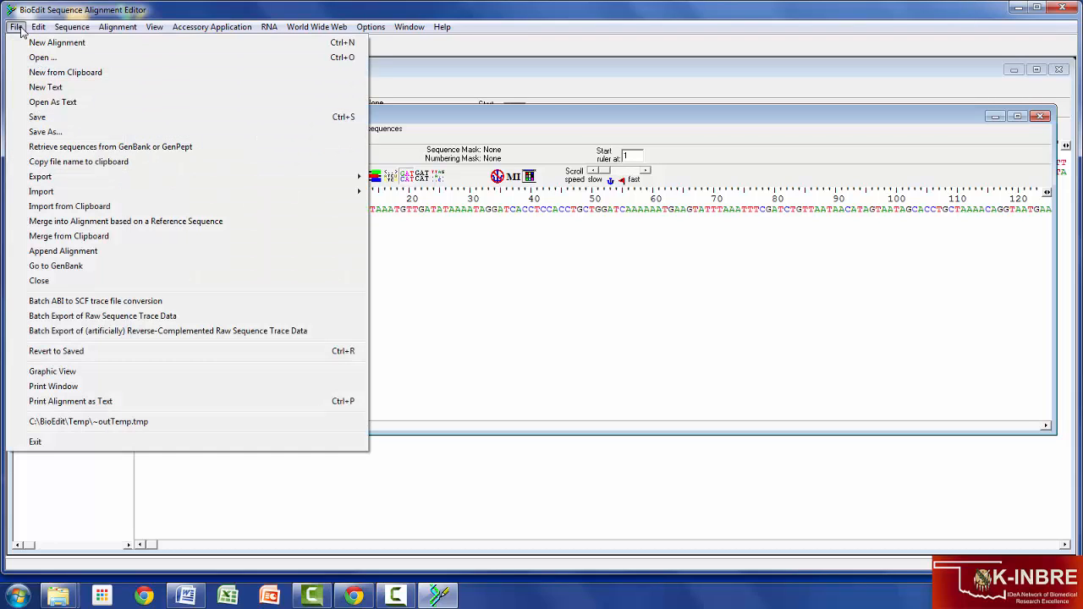
left_click(46, 131)
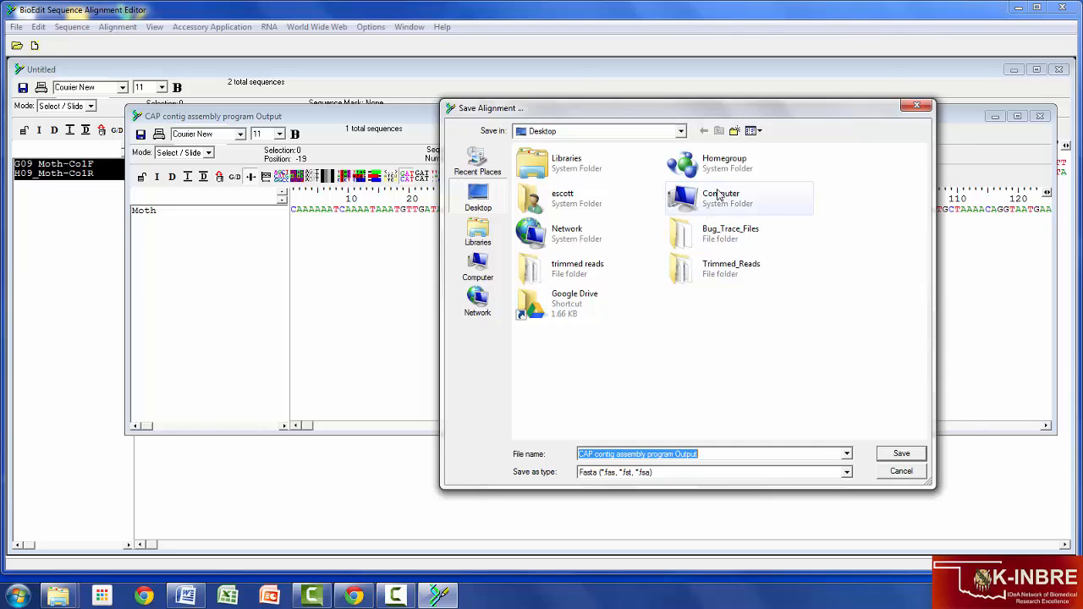
left_click(734, 136)
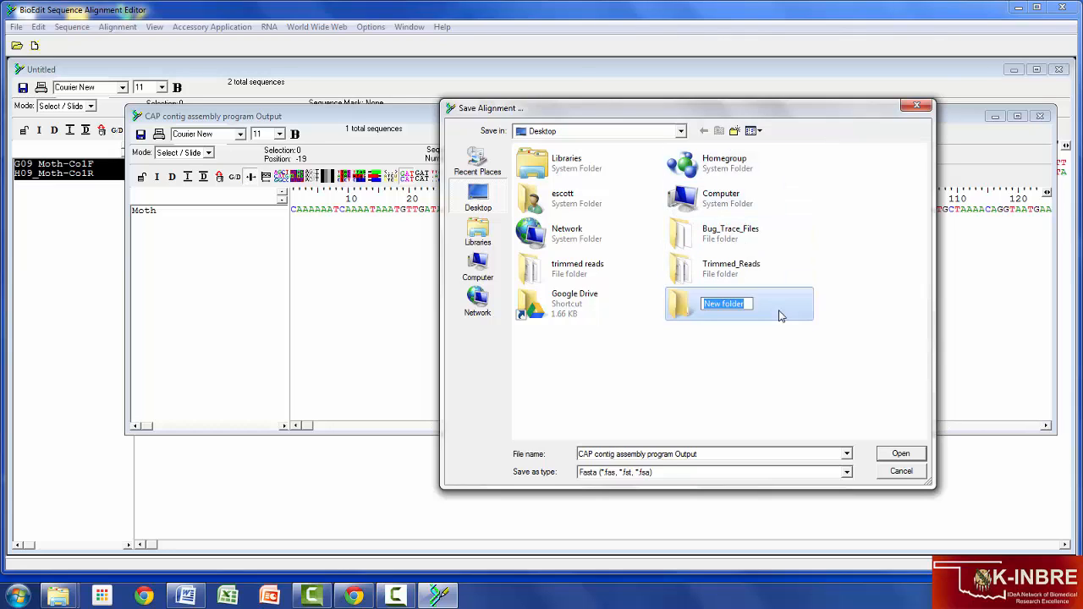
type("Assembly")
key("Return")
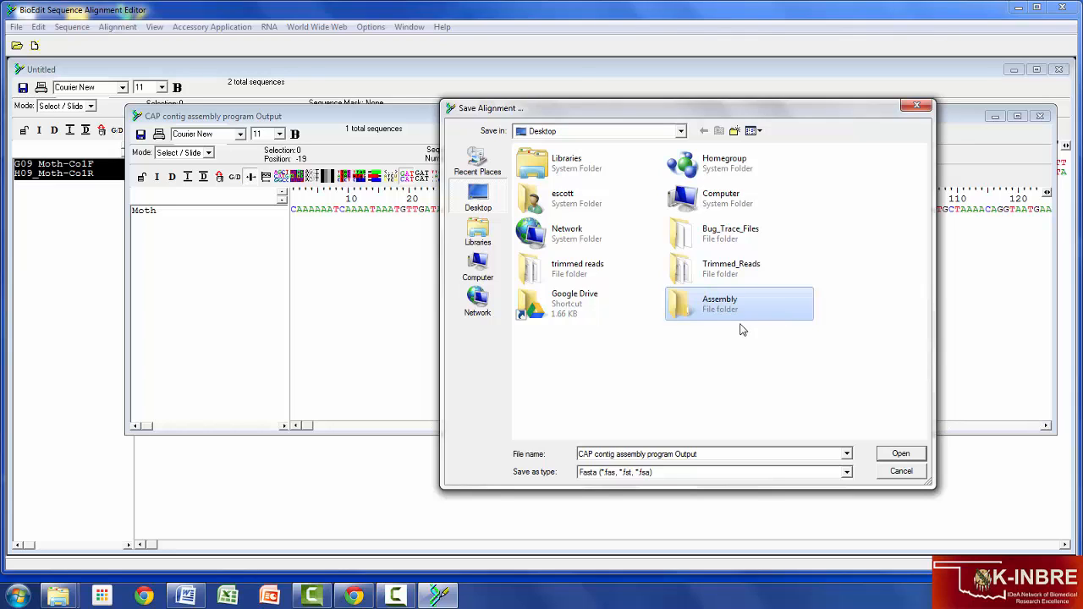
Save the contig in the Assembly folder under the file name moth in Fasta format
double_click(684, 322)
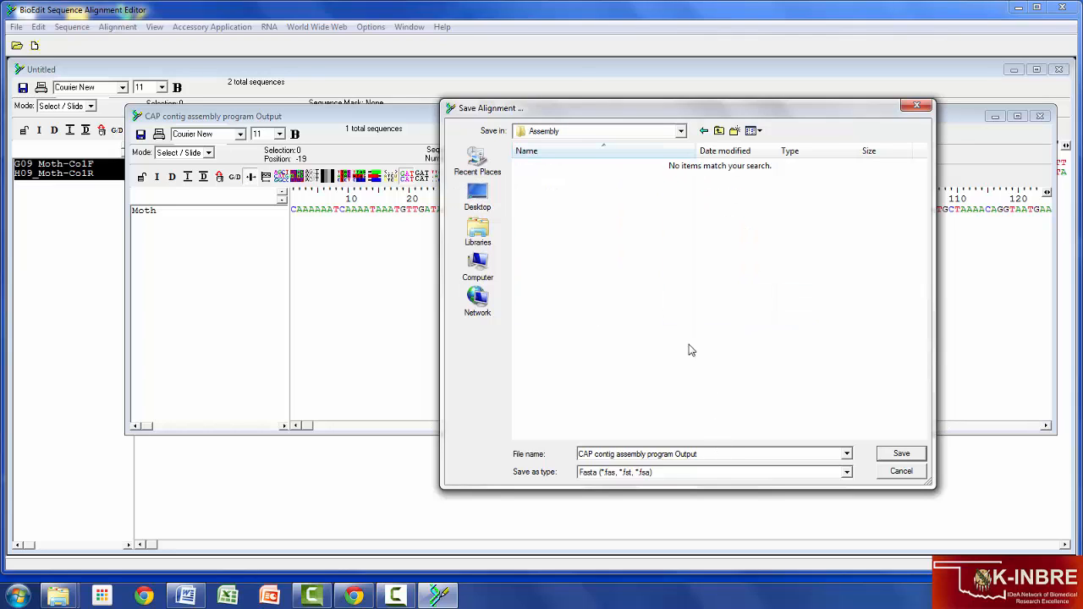
left_click(711, 454)
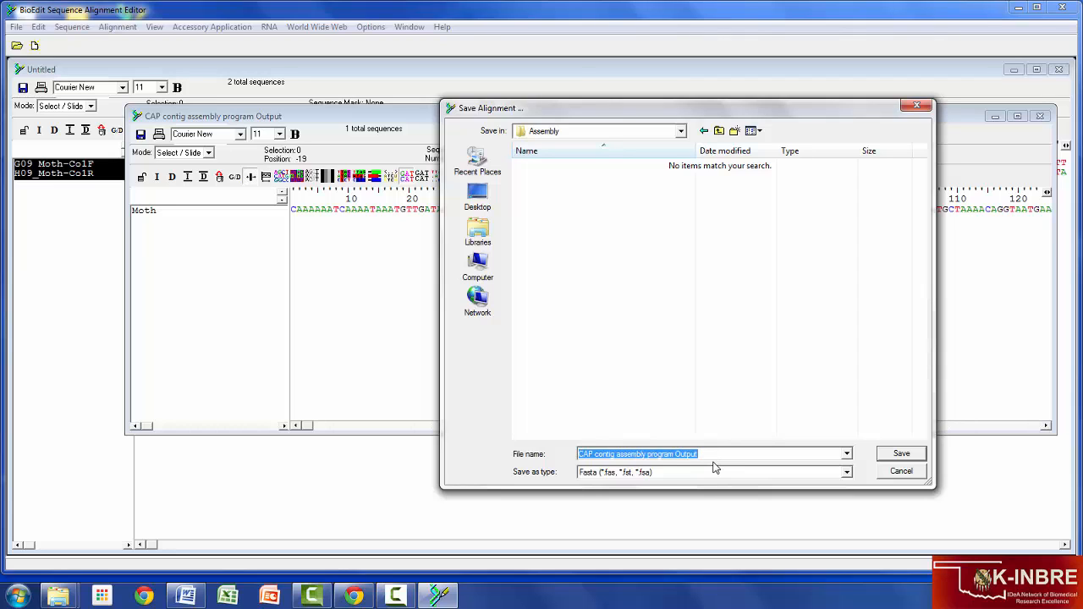
type("moth")
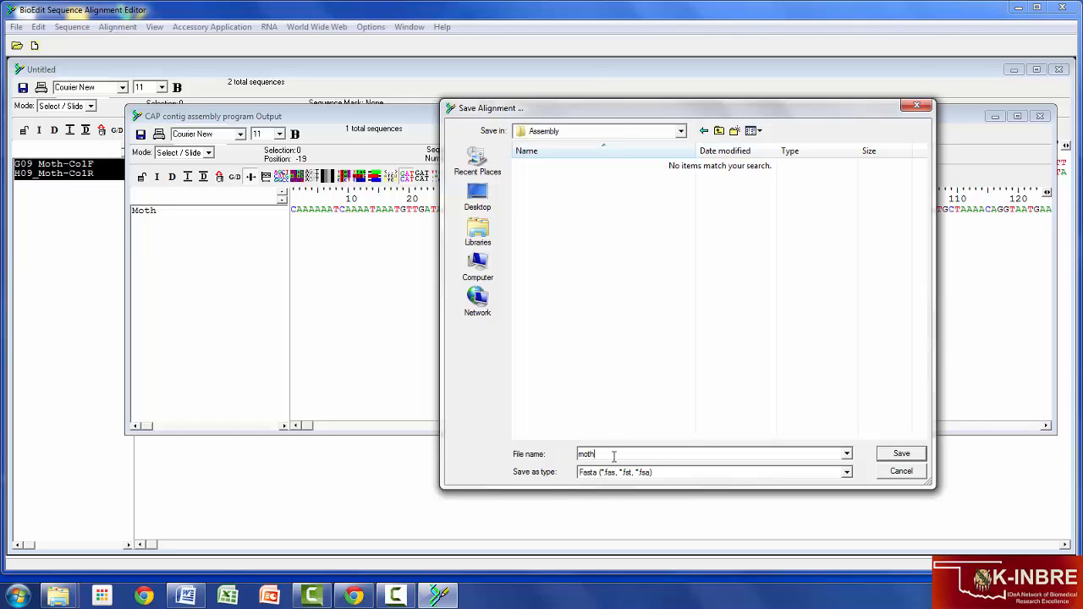
left_click(846, 473)
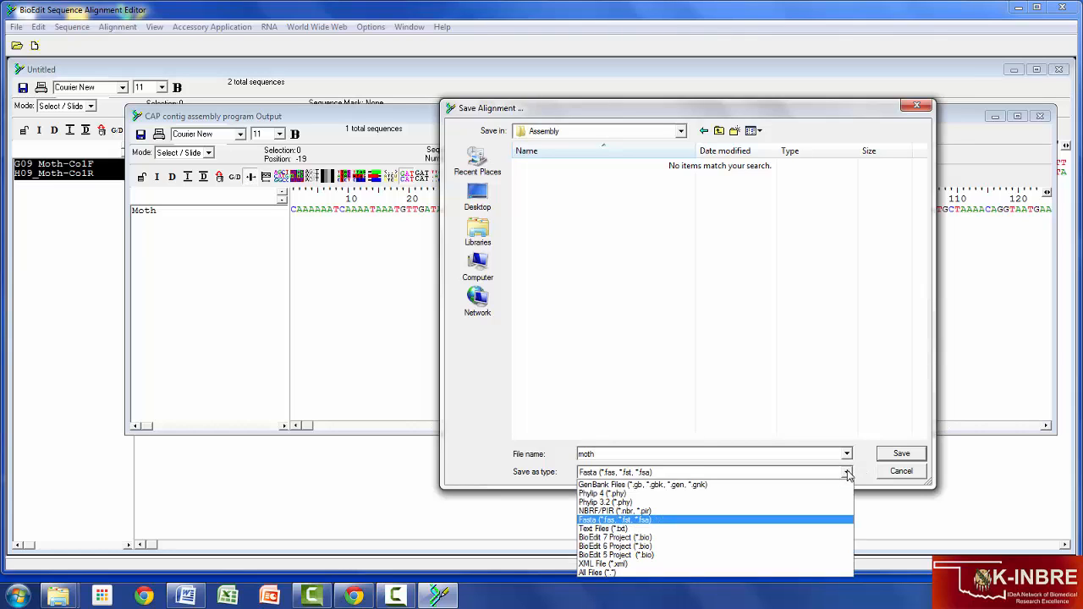
left_click(709, 522)
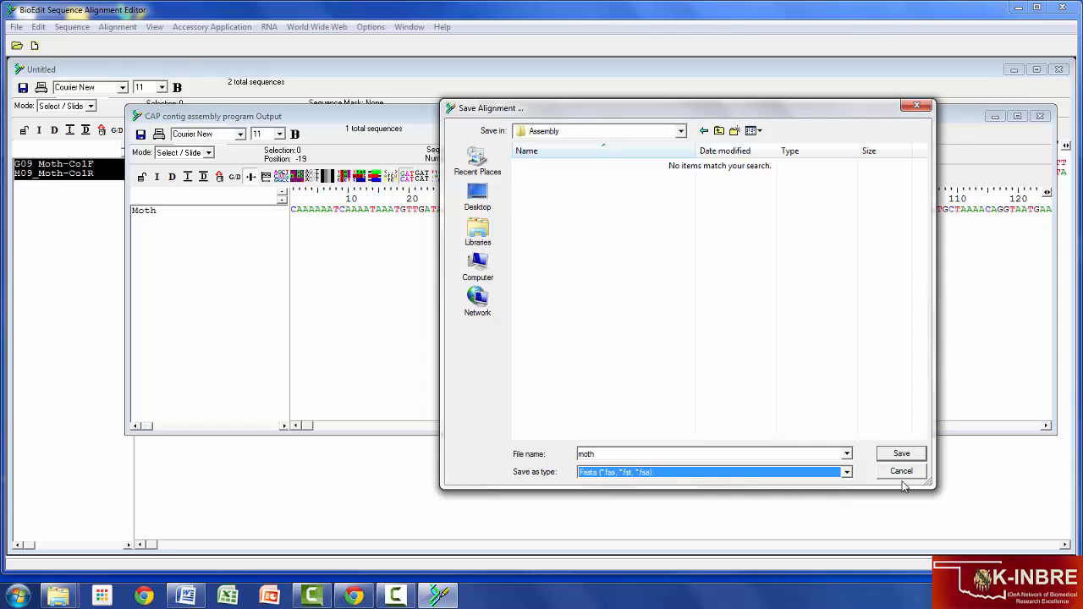
left_click(902, 454)
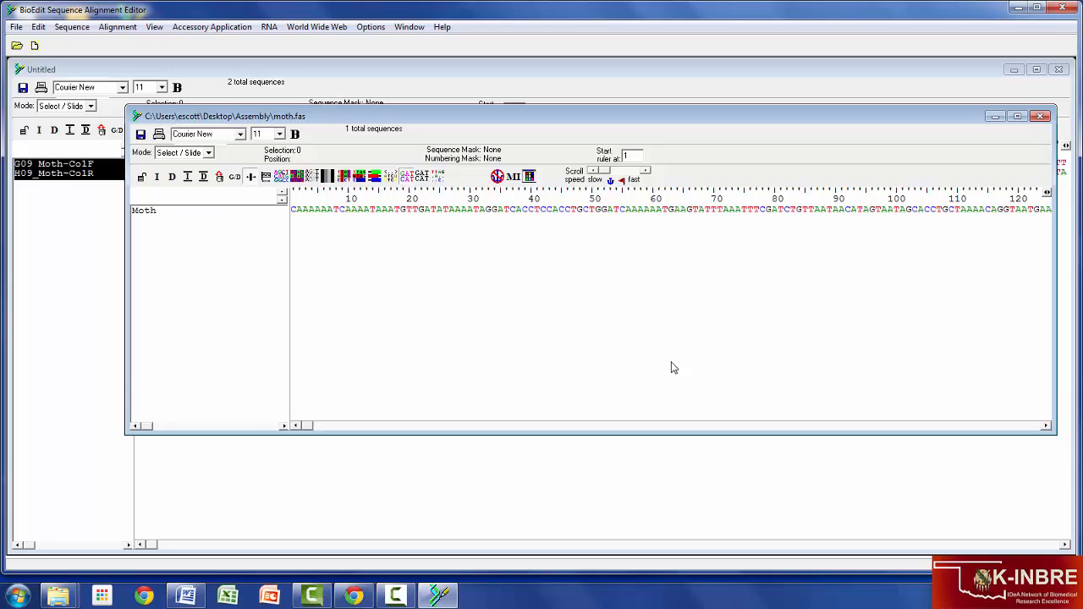
Close both moth alignment windows, discarding the changes to the Untitled one, and create a new empty alignment
left_click(1041, 118)
left_click(1059, 69)
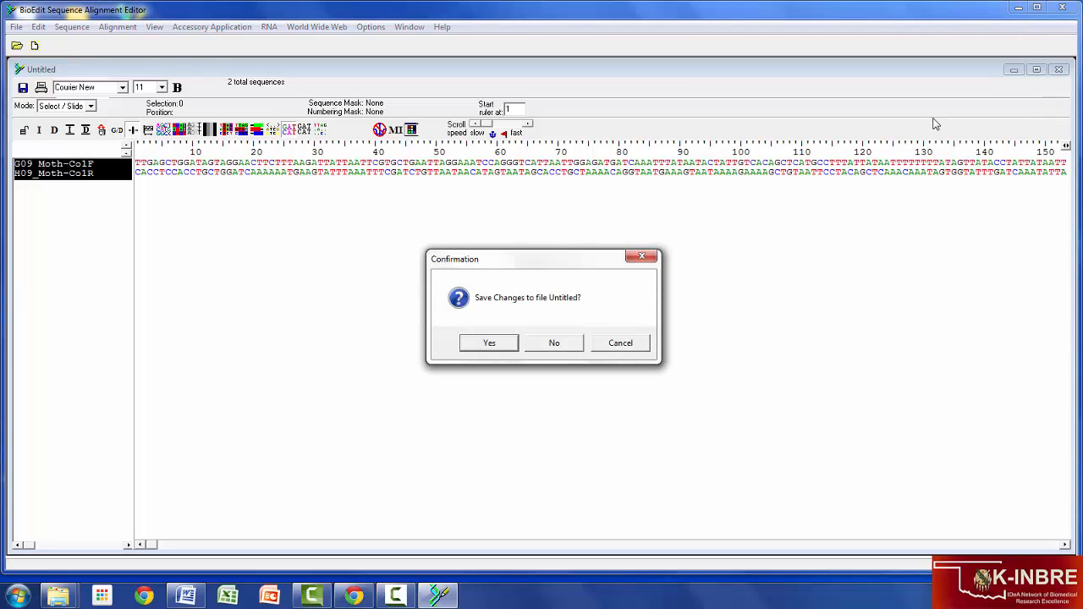
left_click(562, 346)
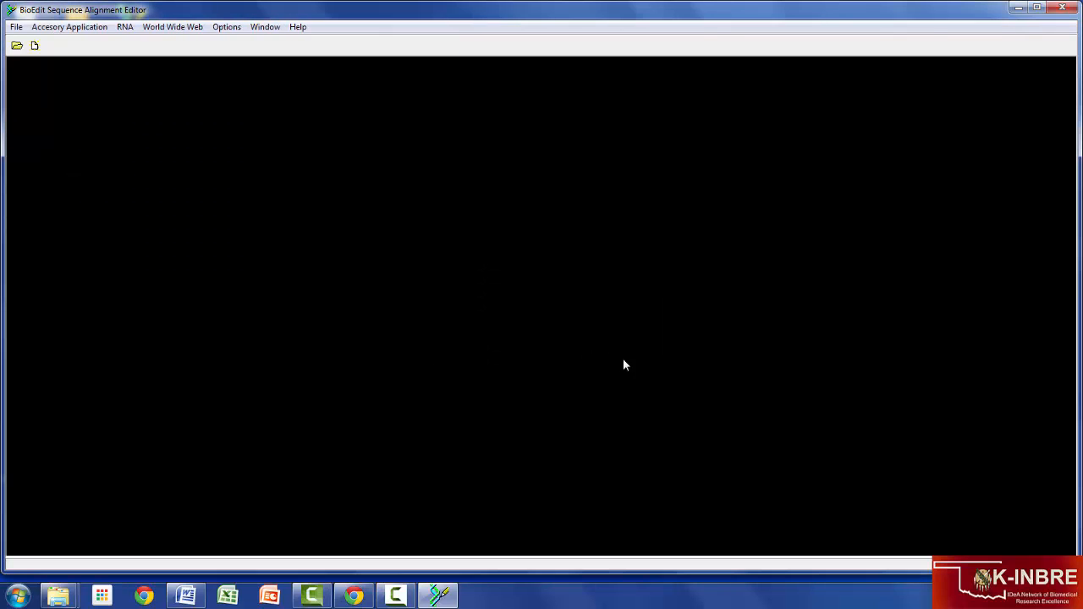
left_click(35, 47)
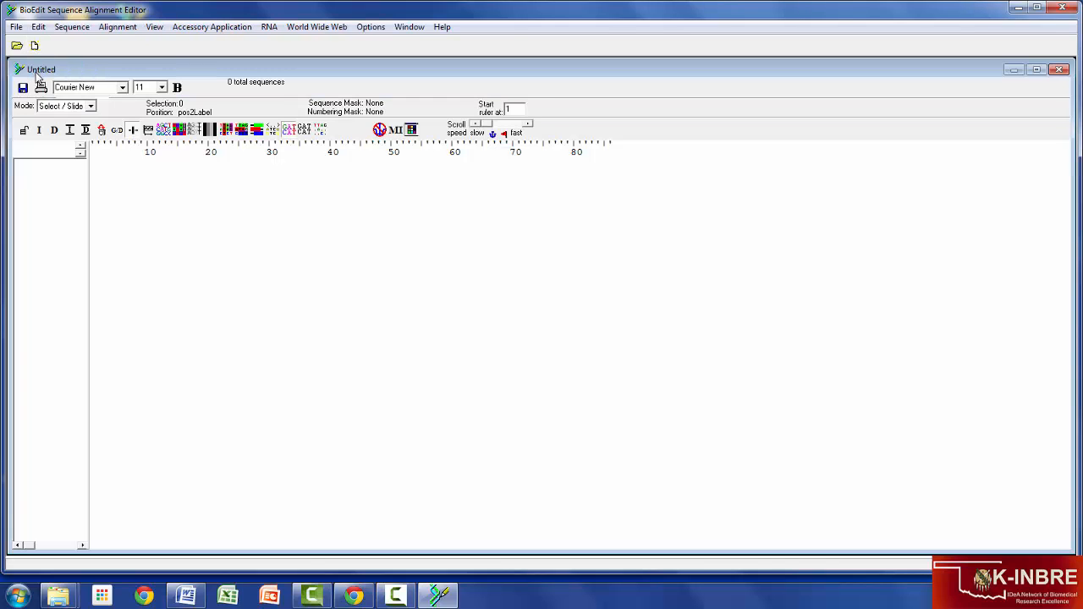
Import E08_Praying-Co1F and F08_Praying-Co1R together from the Trimmed_Reads folder, listing all file types, and widen the title column to fit their names
left_click(15, 27)
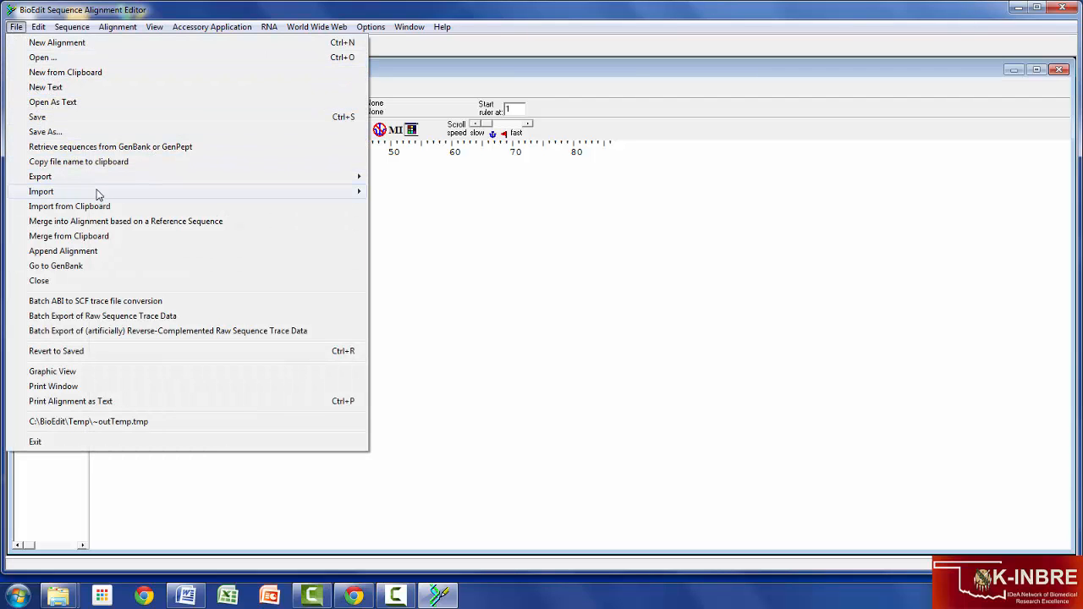
mouse_move(98, 194)
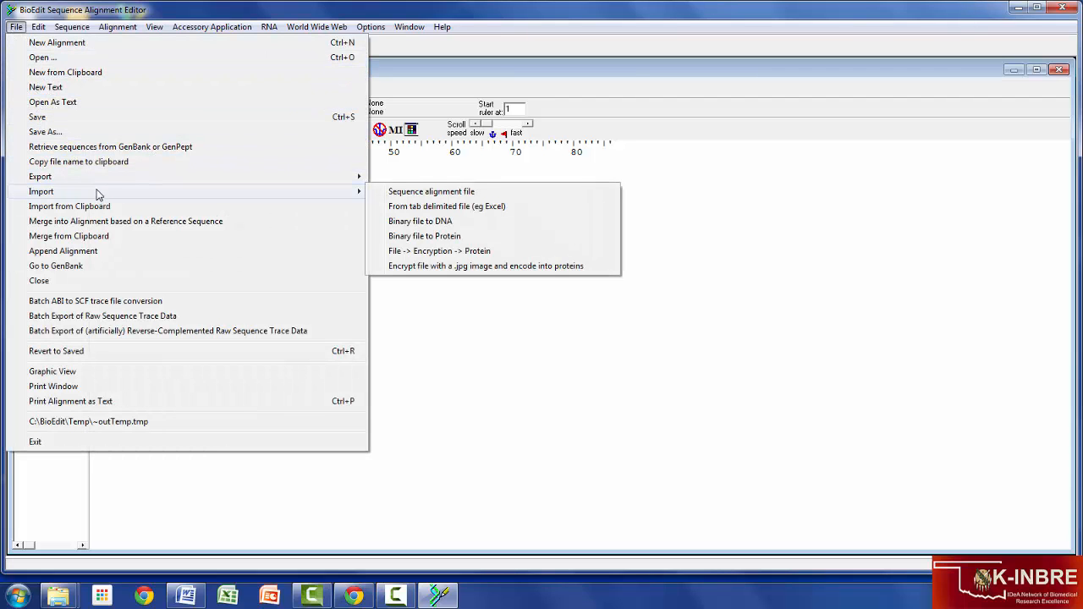
left_click(391, 194)
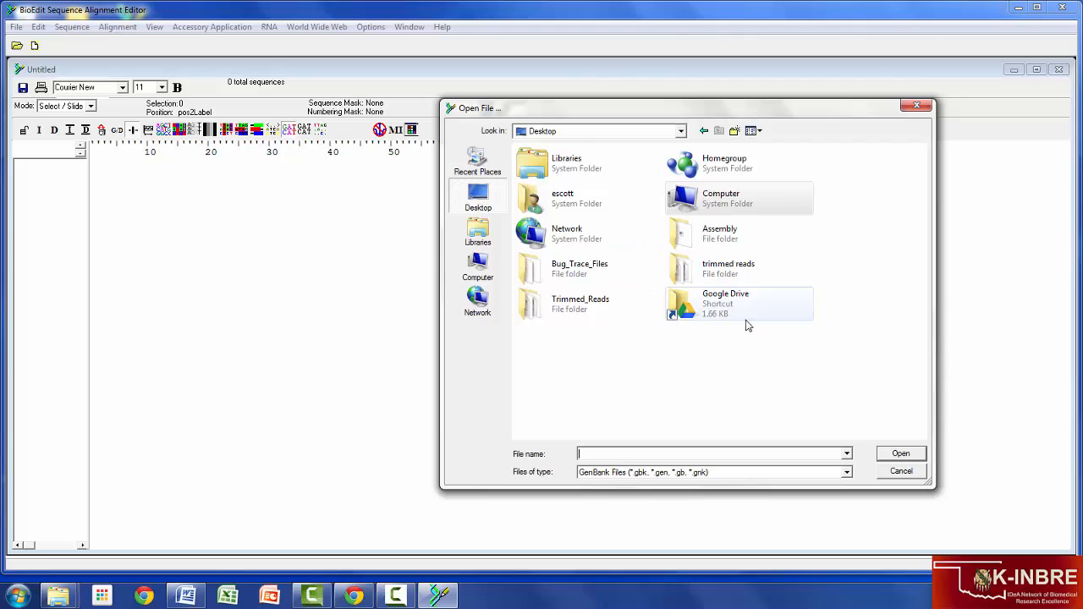
double_click(567, 305)
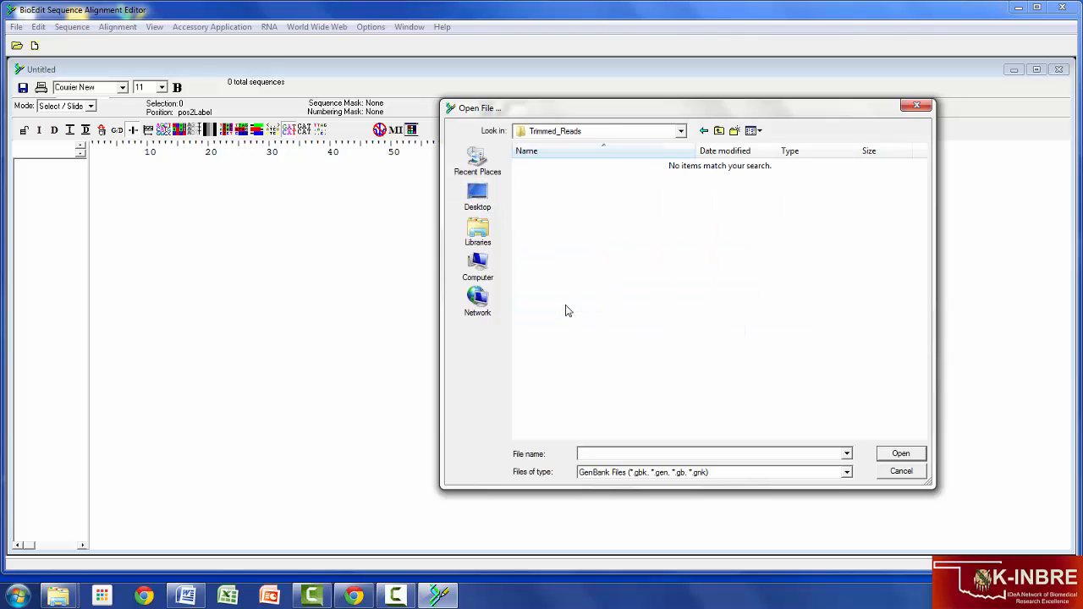
left_click(846, 474)
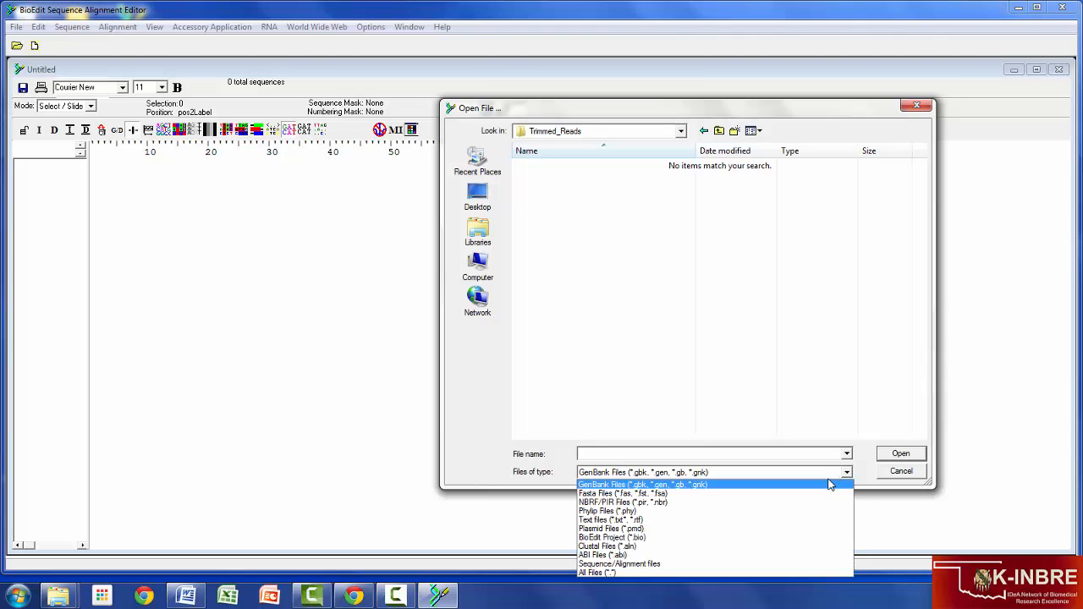
left_click(795, 575)
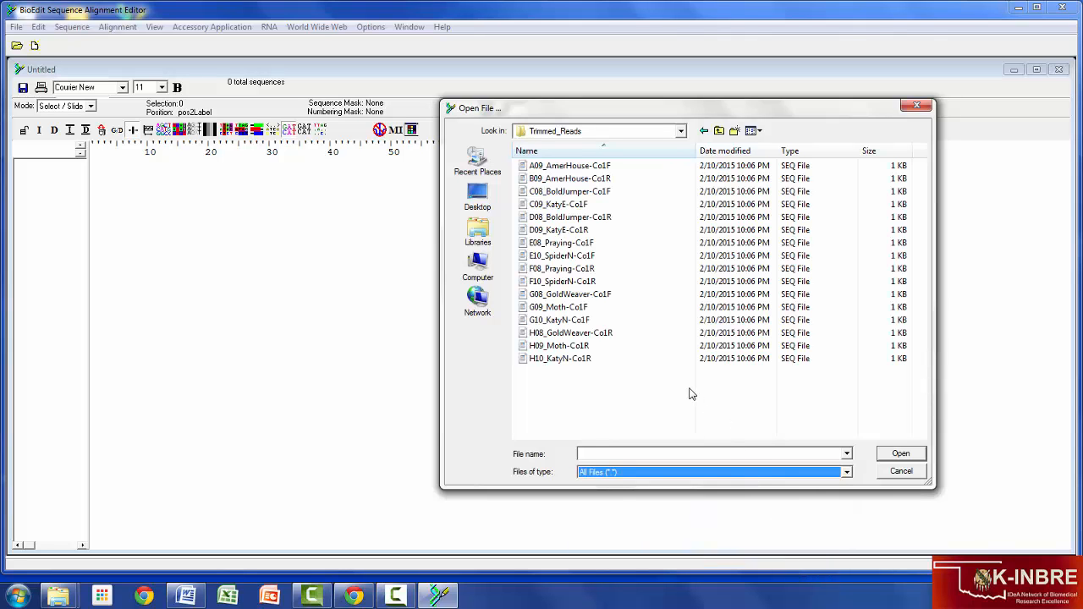
left_click(616, 273)
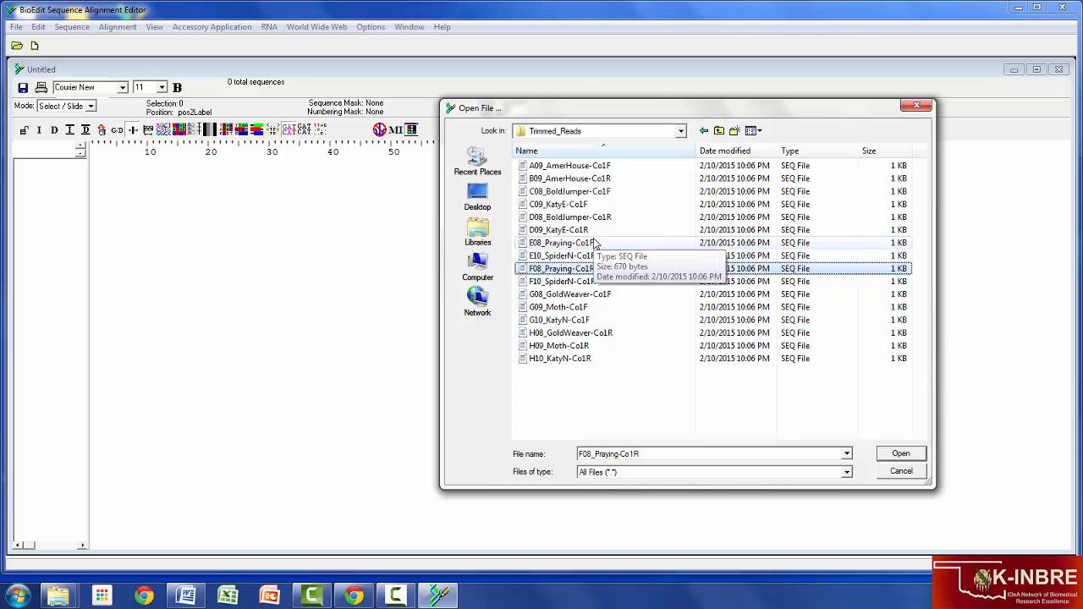
left_click(595, 244, "ctrl")
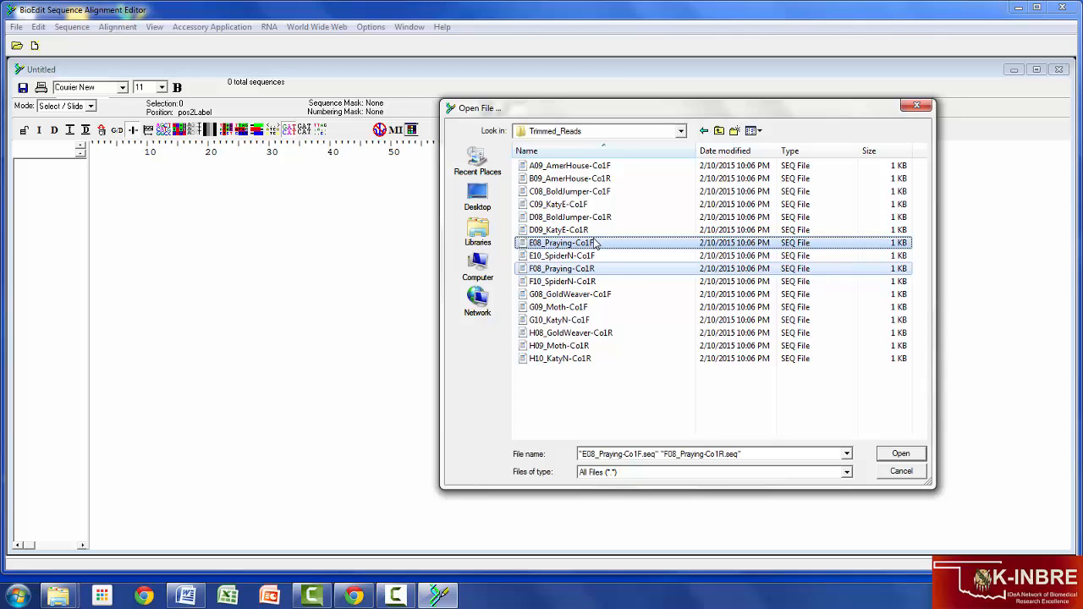
left_click(900, 454)
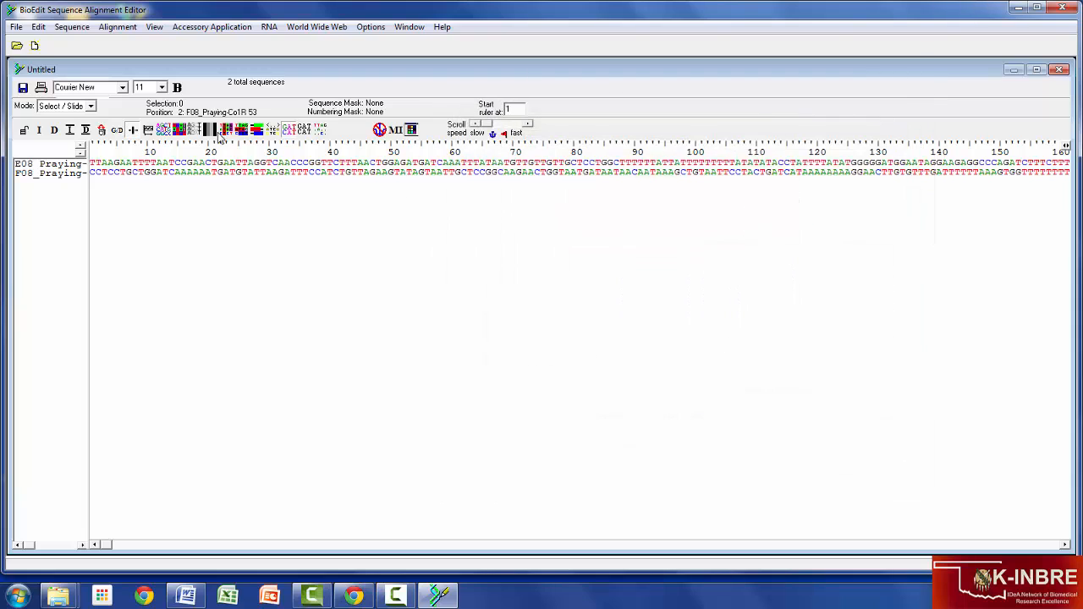
left_click_drag(88, 198, 138, 208)
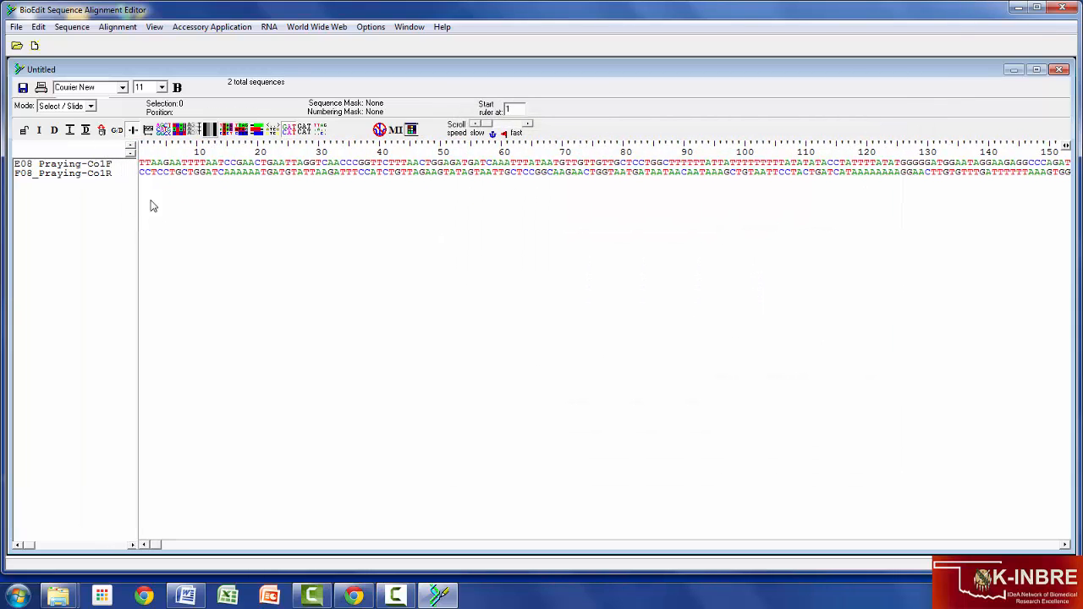
Run the CAP contig assembly program on the two Praying reads with its default settings and check Contig-0 and Contig-1 in the output
left_click(204, 28)
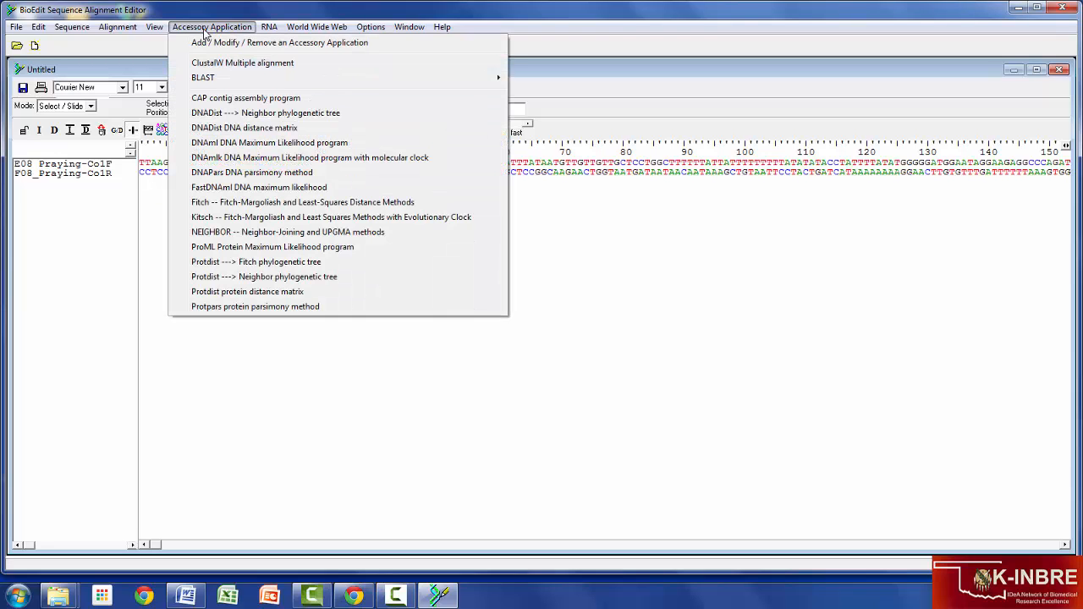
left_click(218, 99)
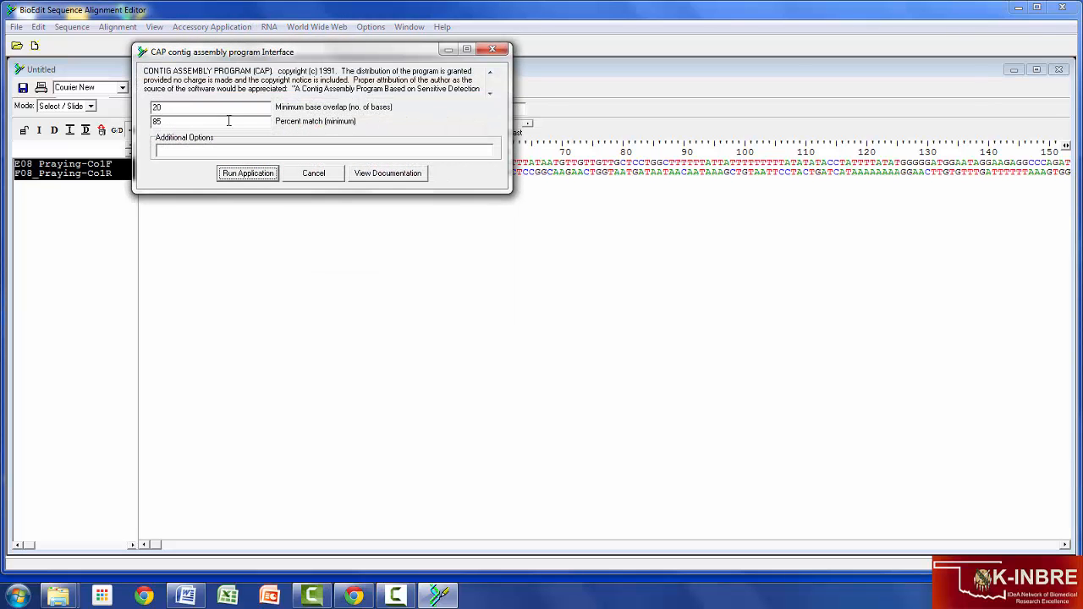
left_click(249, 174)
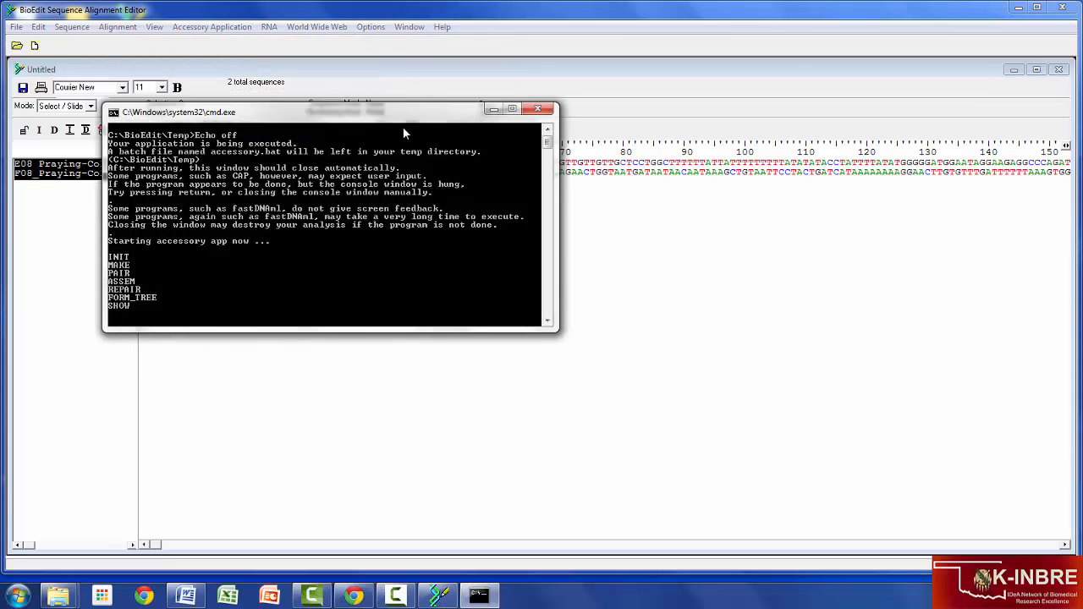
left_click(542, 113)
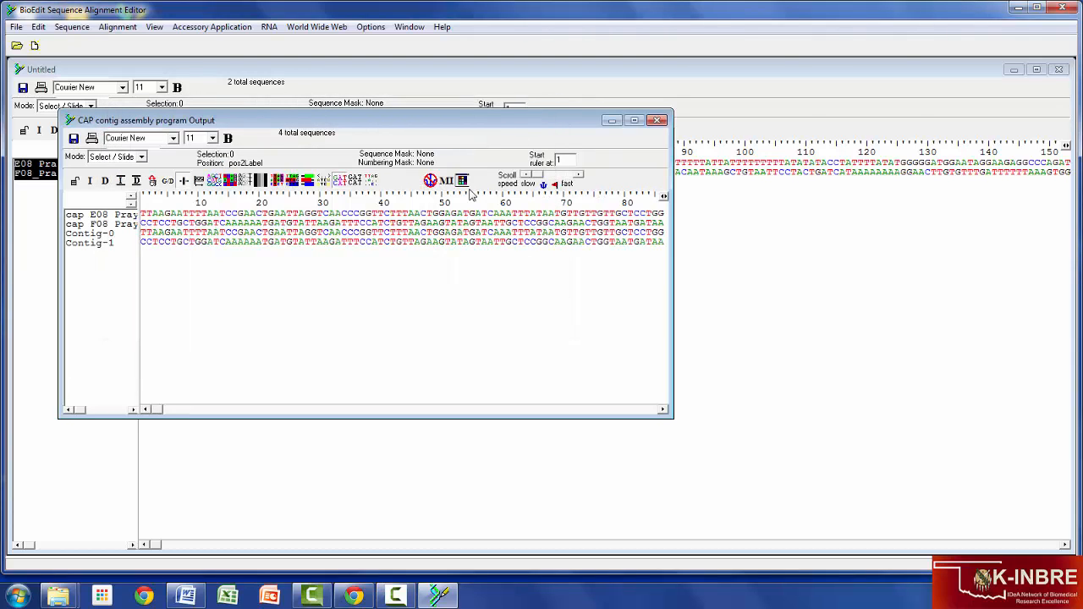
left_click(112, 234)
left_click(108, 245)
left_click(111, 234)
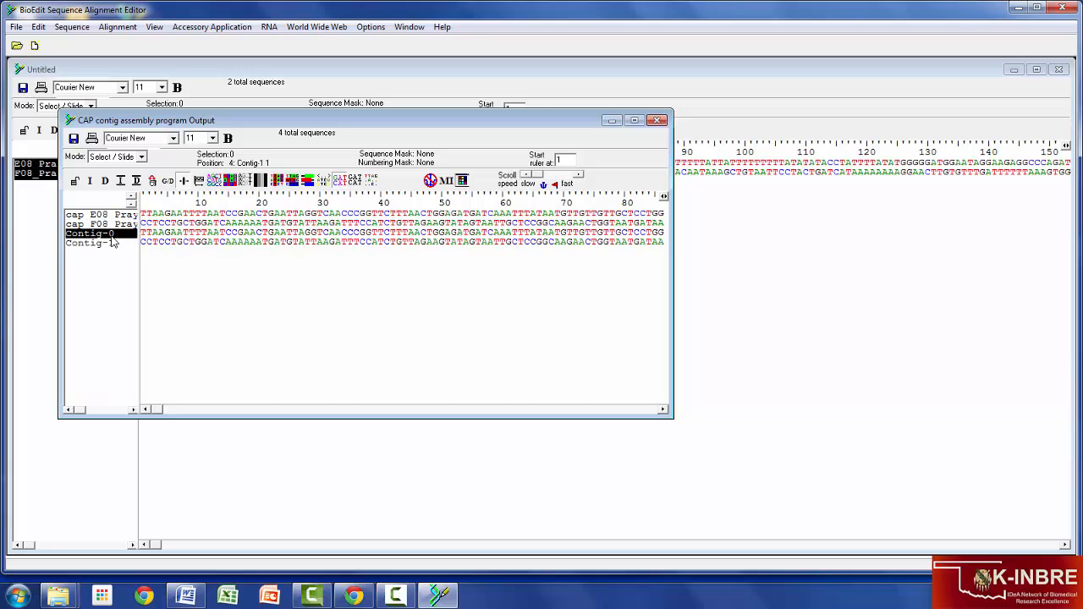
Widen the title column and enlarge the CAP output window to show the full Praying sequence names and more bases
left_click_drag(138, 253, 213, 257)
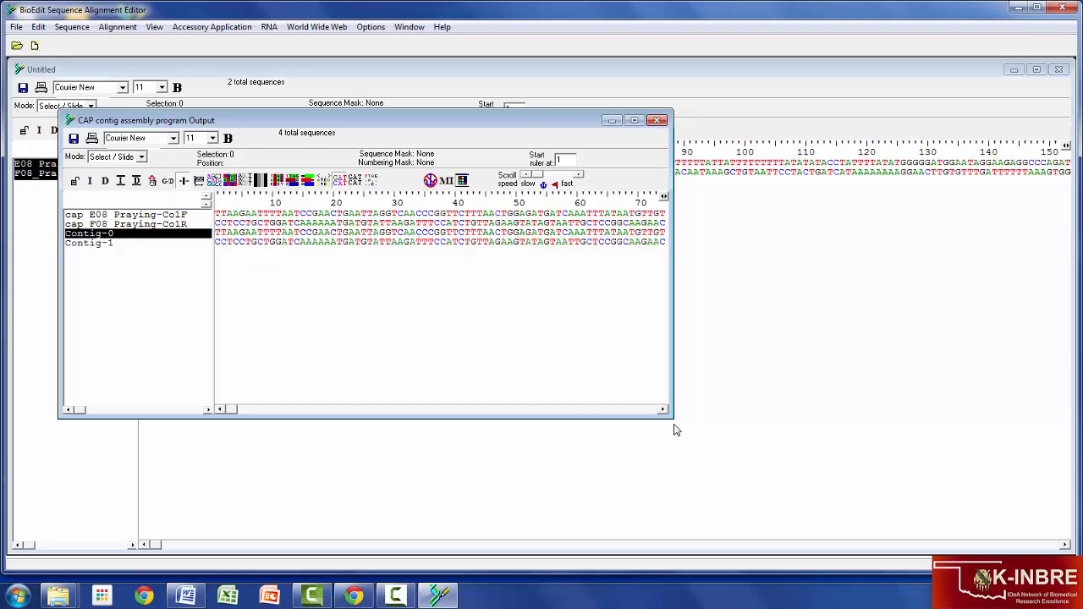
left_click_drag(670, 423, 988, 481)
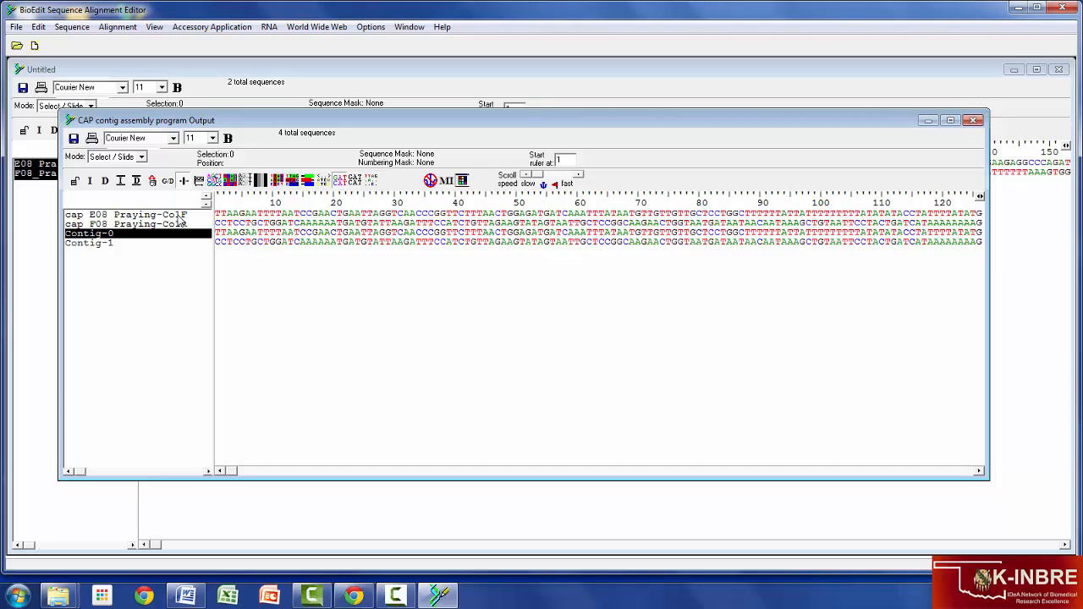
Close the CAP contig assembly output and exit the alignment editor, discarding the changes to both the output and the Untitled alignment
left_click(974, 121)
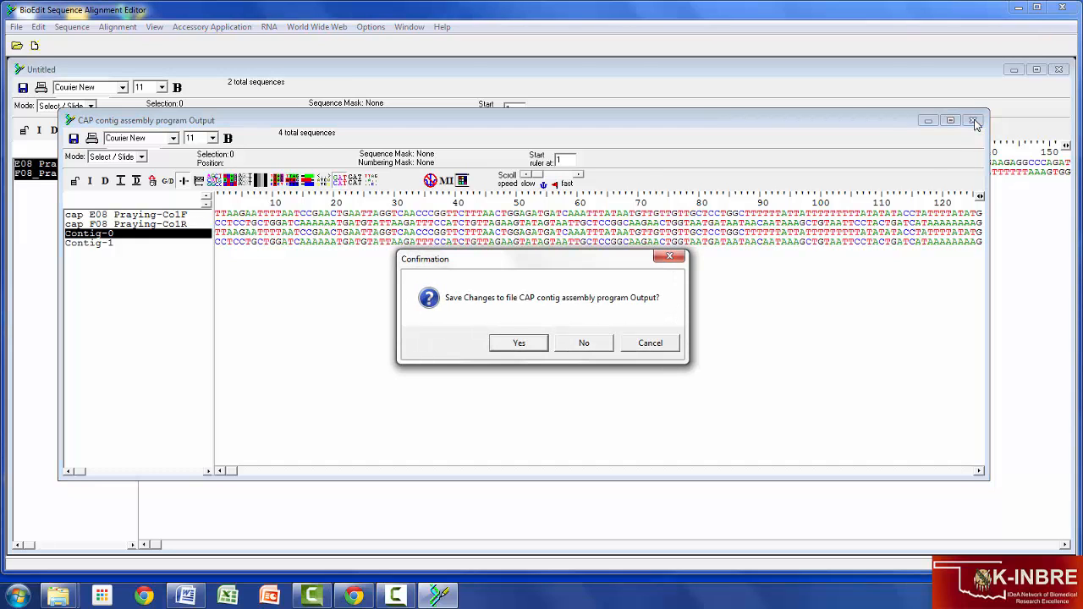
left_click(585, 342)
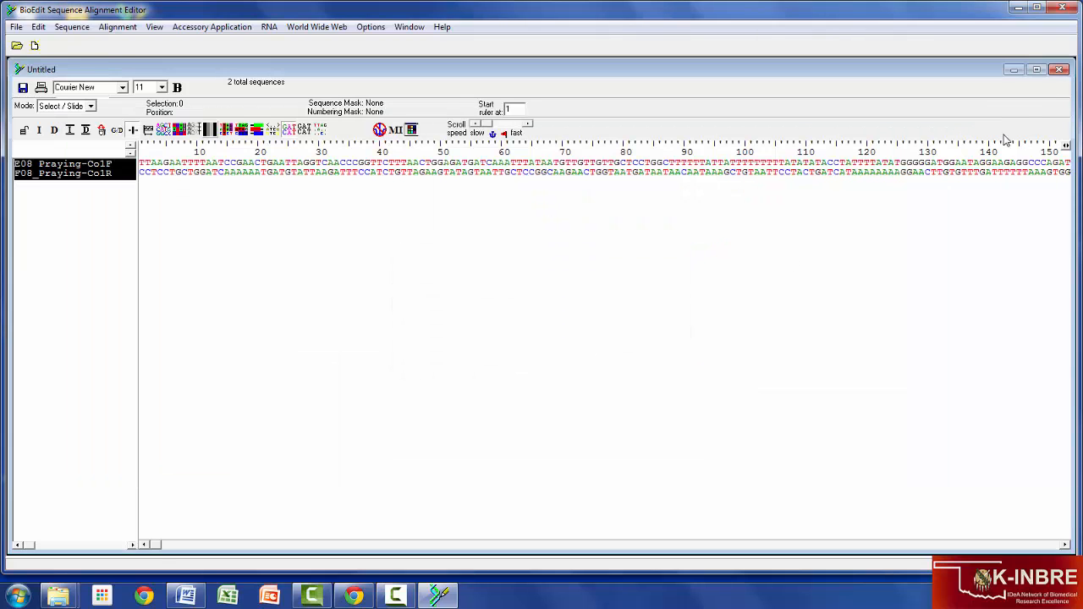
left_click(1062, 8)
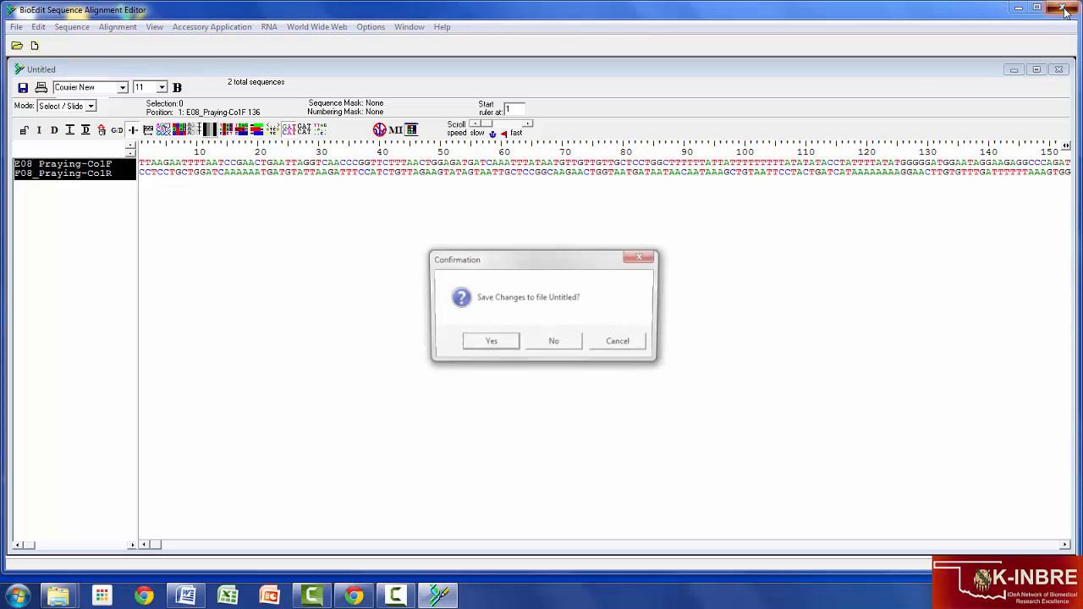
left_click(545, 345)
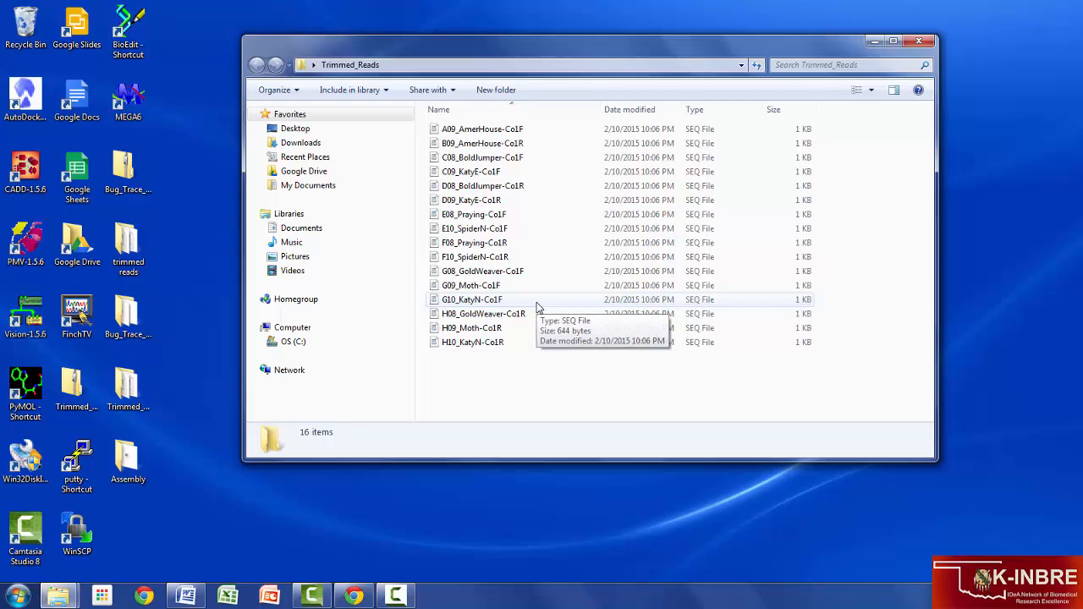
left_click(398, 596)
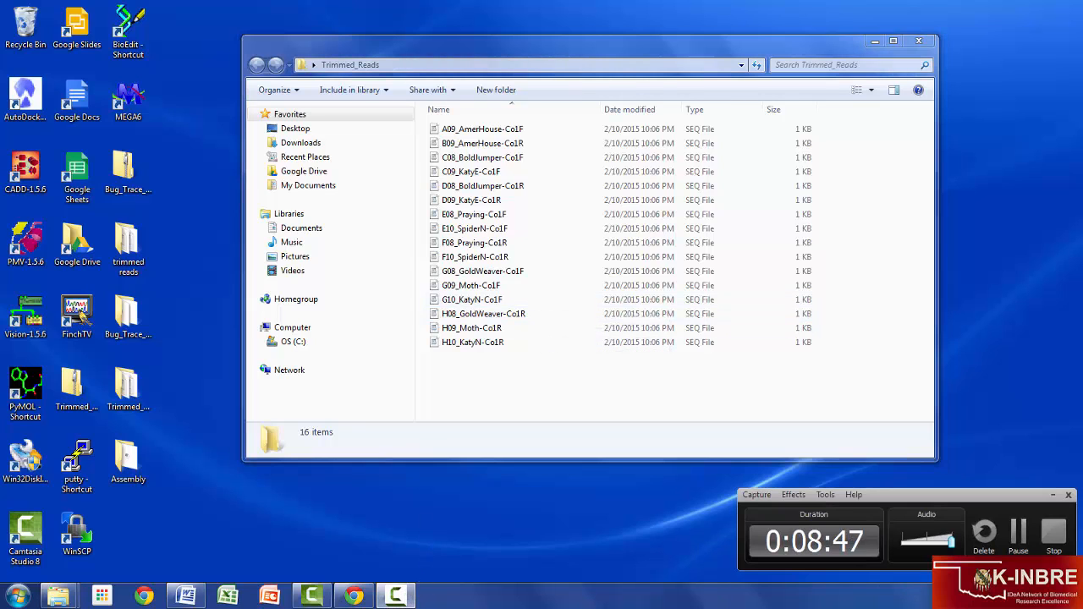